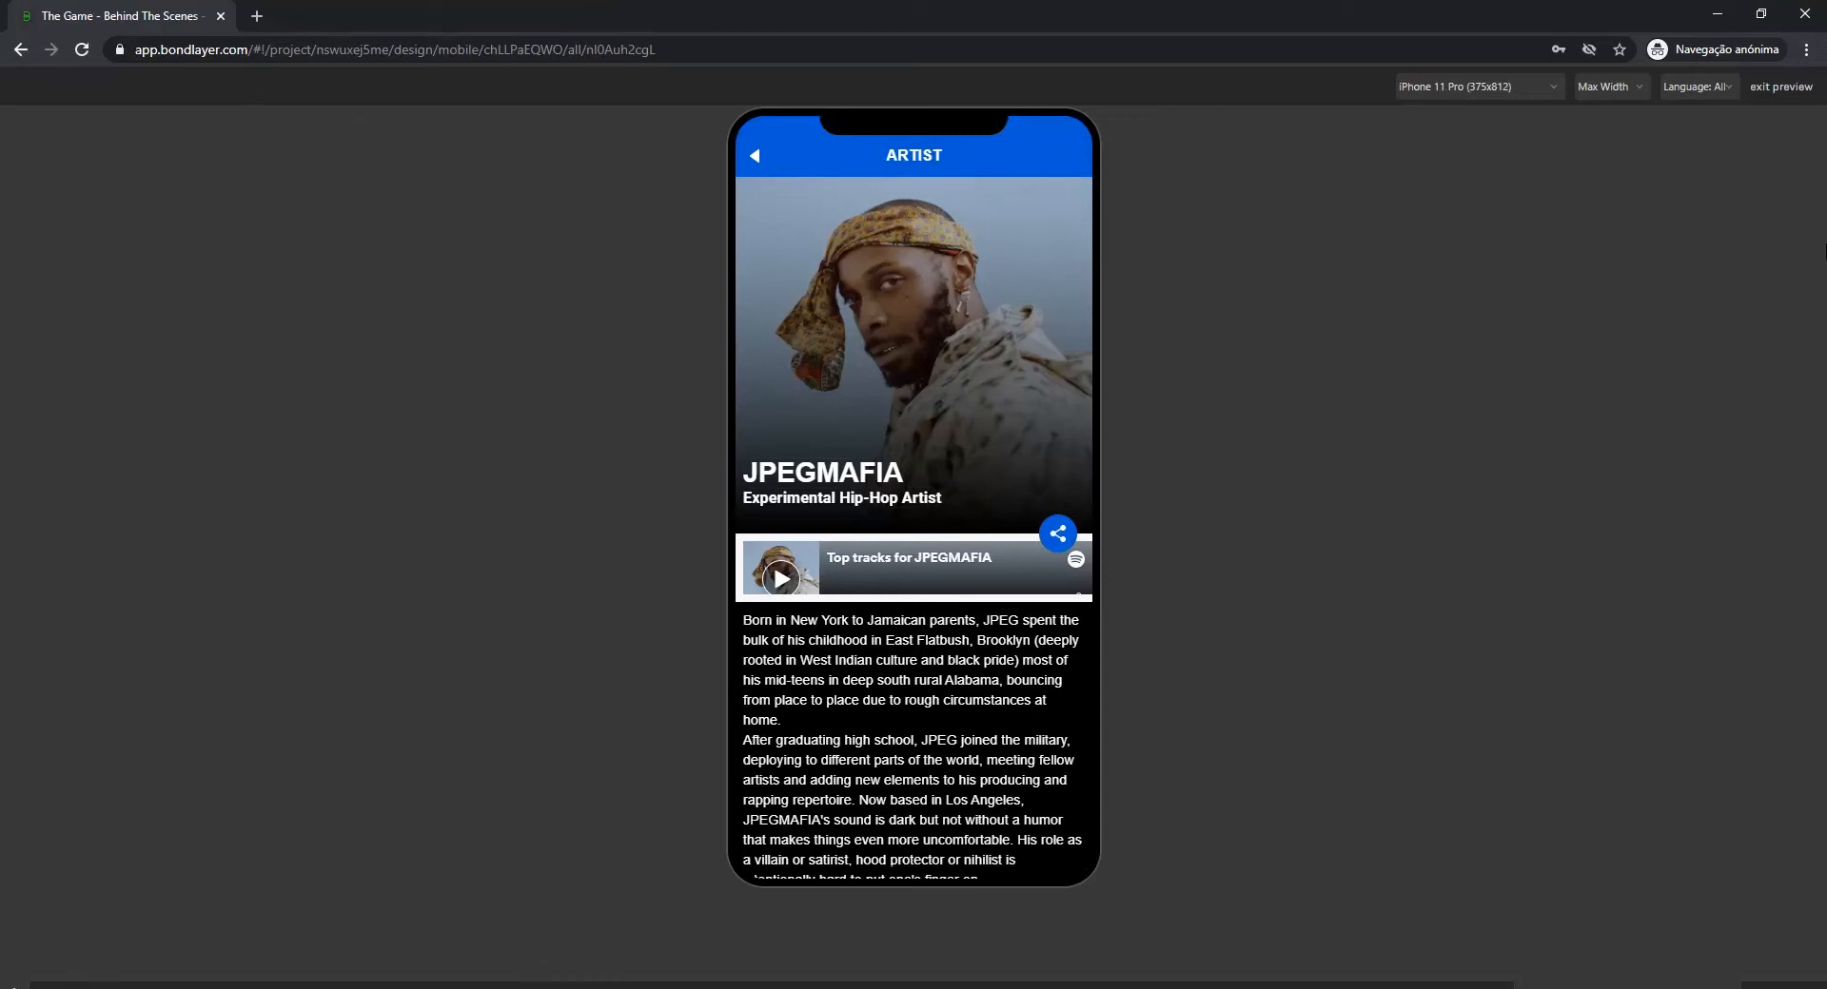
- Leave the preview, select the navbar's BackButton on the Detail Artist page and show its data settings
{"action": "left_click", "coordinate": [1780, 87]}
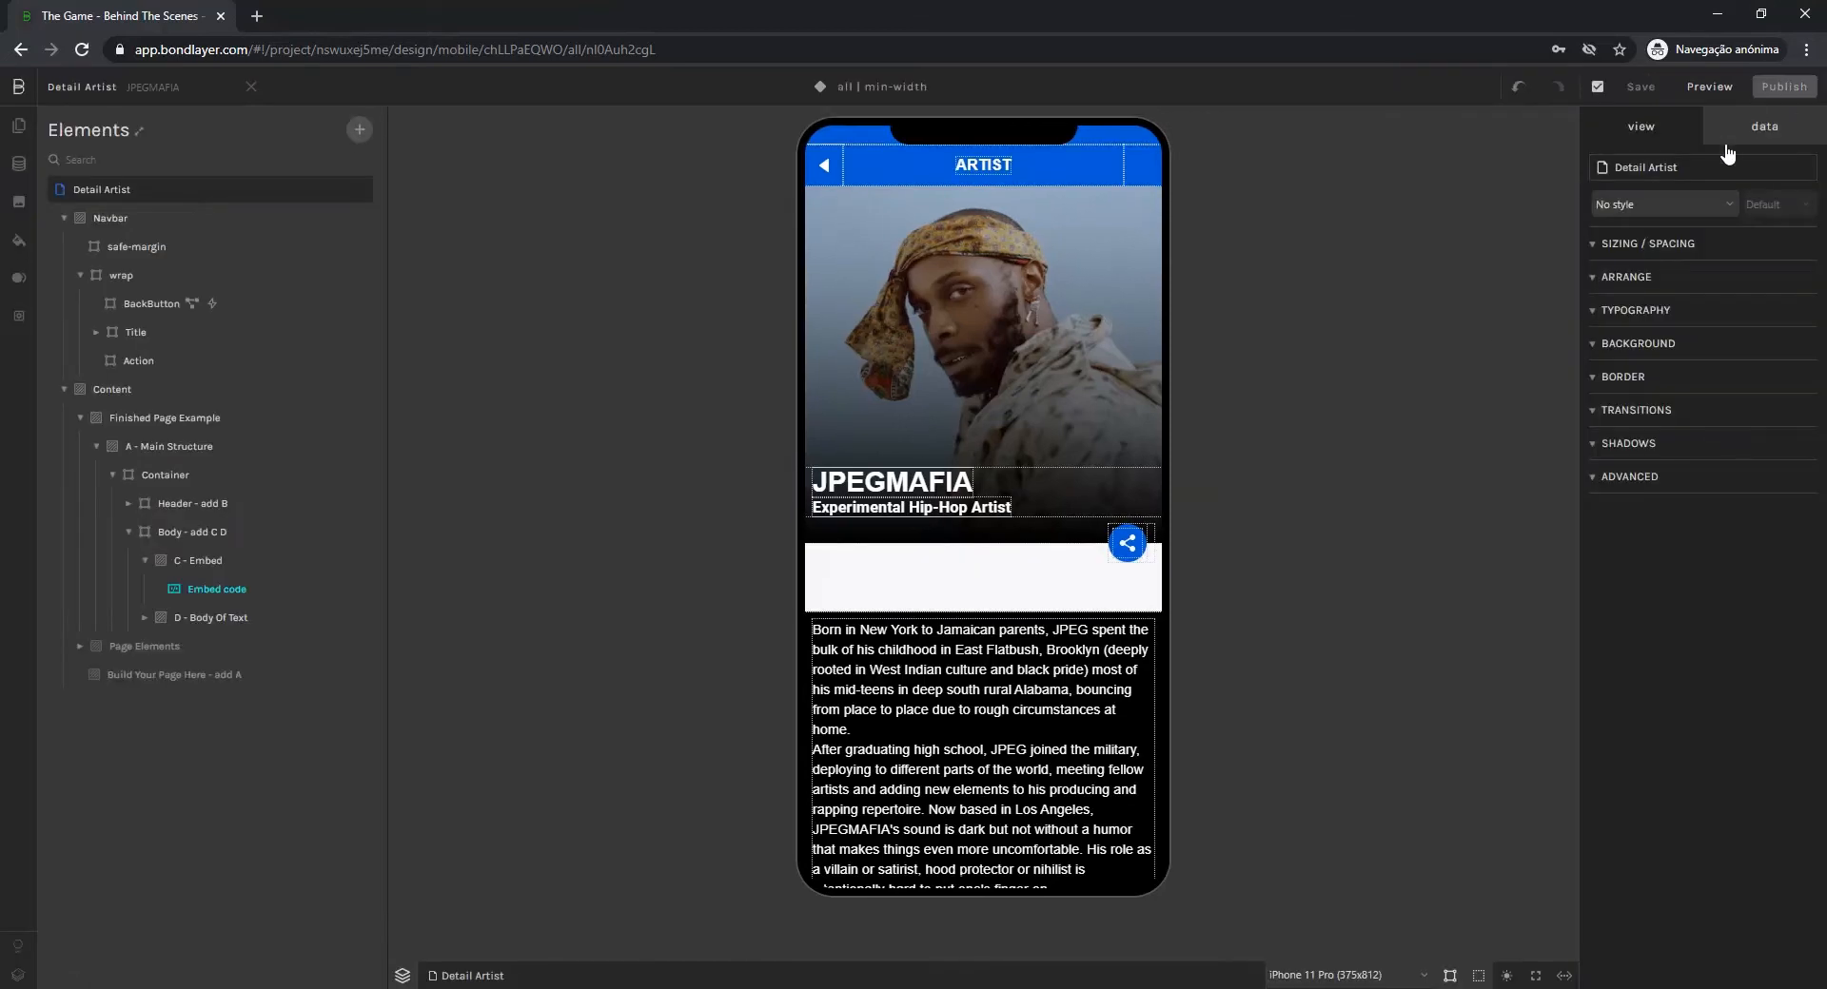
{"action": "left_click", "coordinate": [823, 176]}
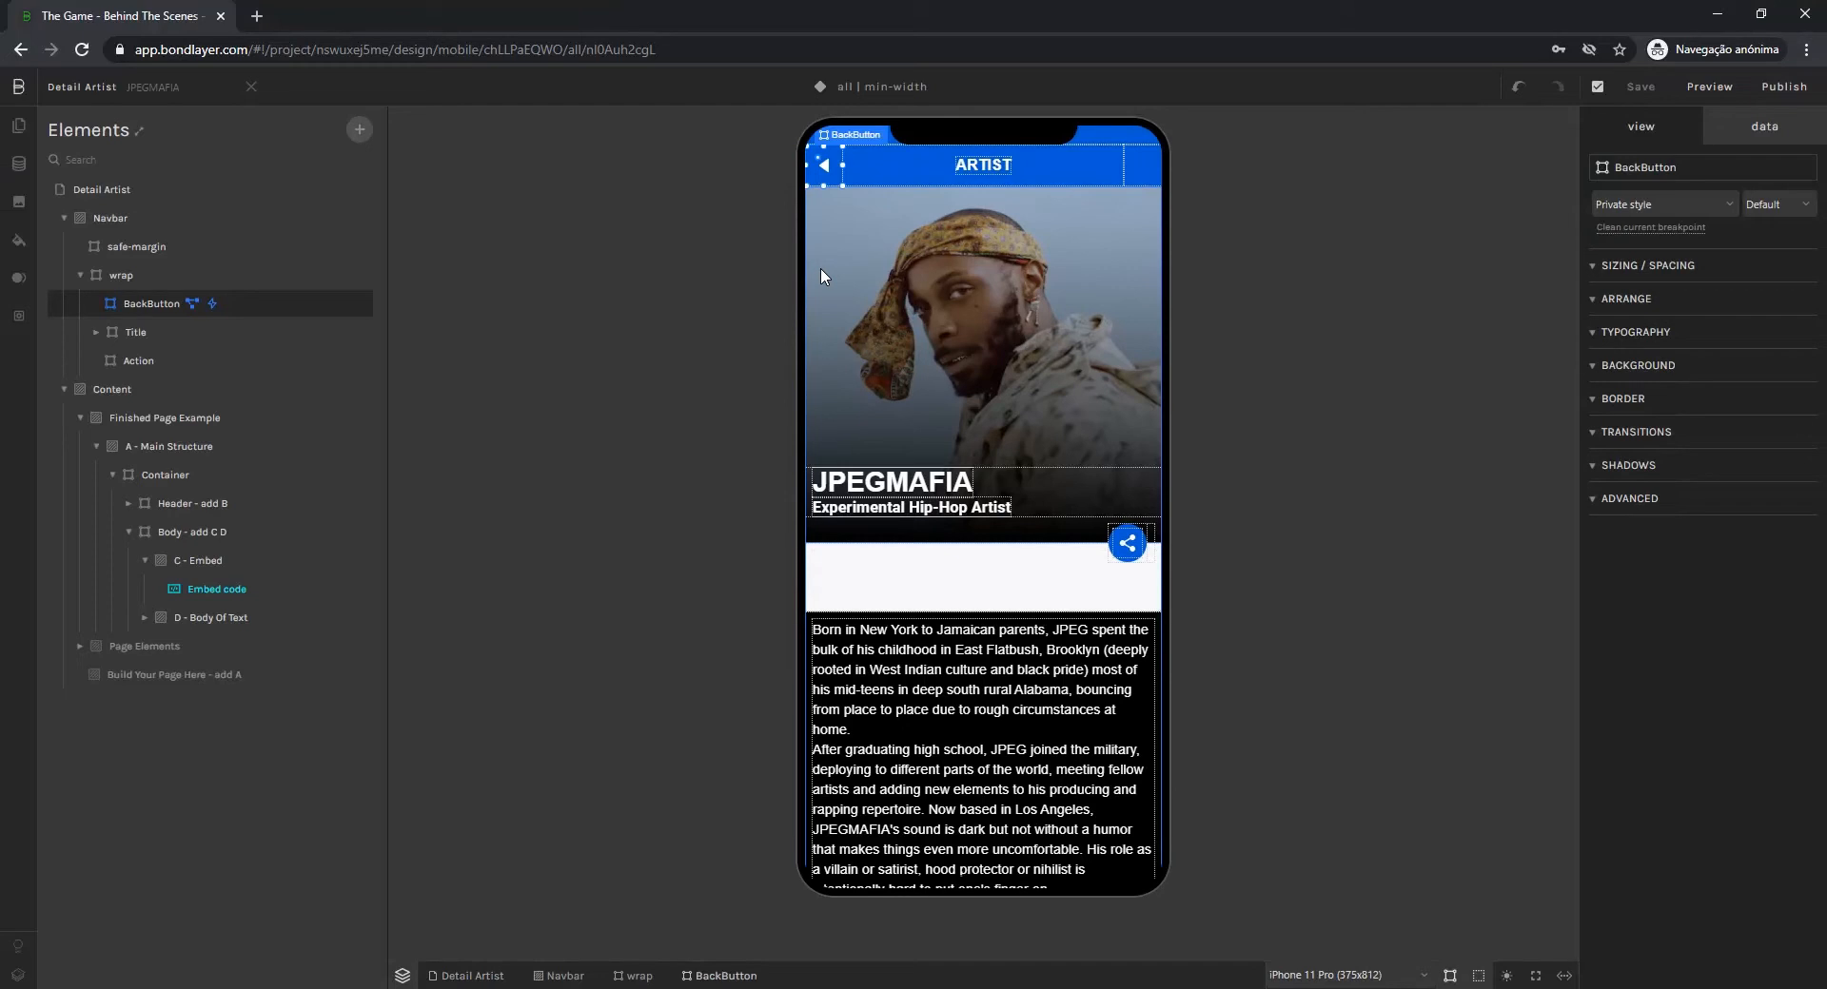
{"action": "left_click", "coordinate": [1754, 142]}
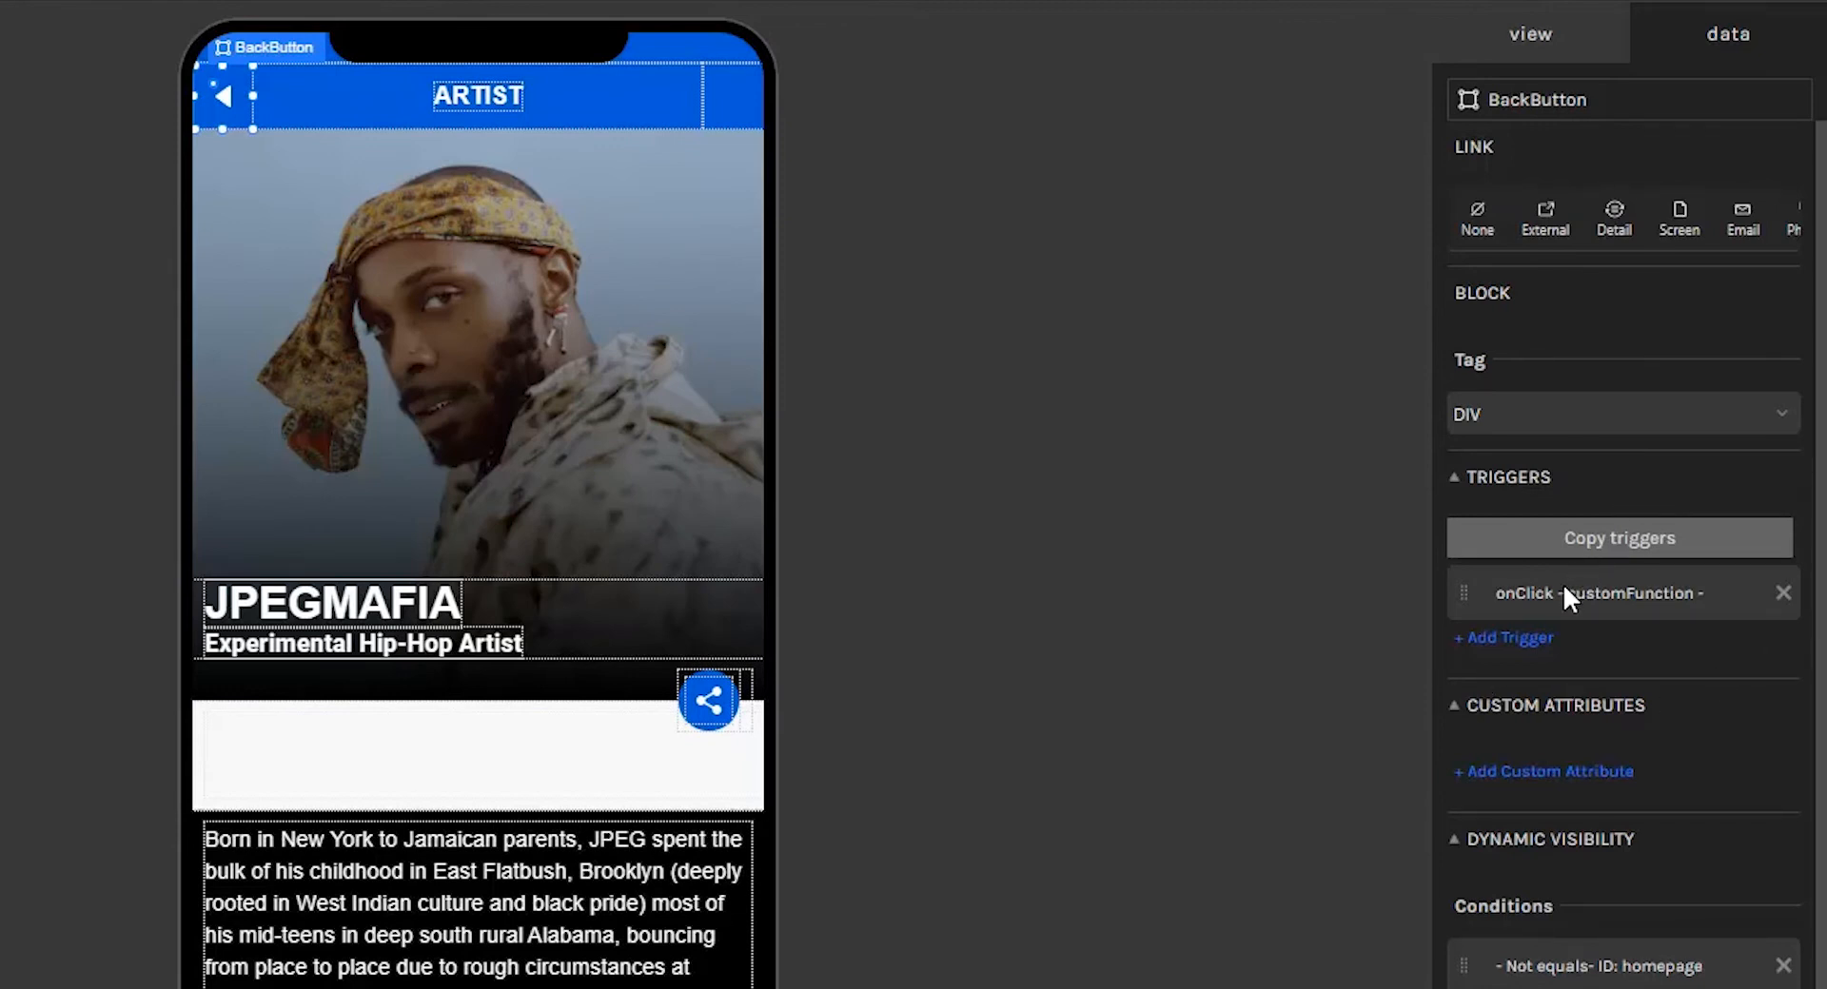
- Examine the actions available for a new onClick trigger on the BackButton, including Call Code Function, without creating the trigger
{"action": "left_click", "coordinate": [1522, 640]}
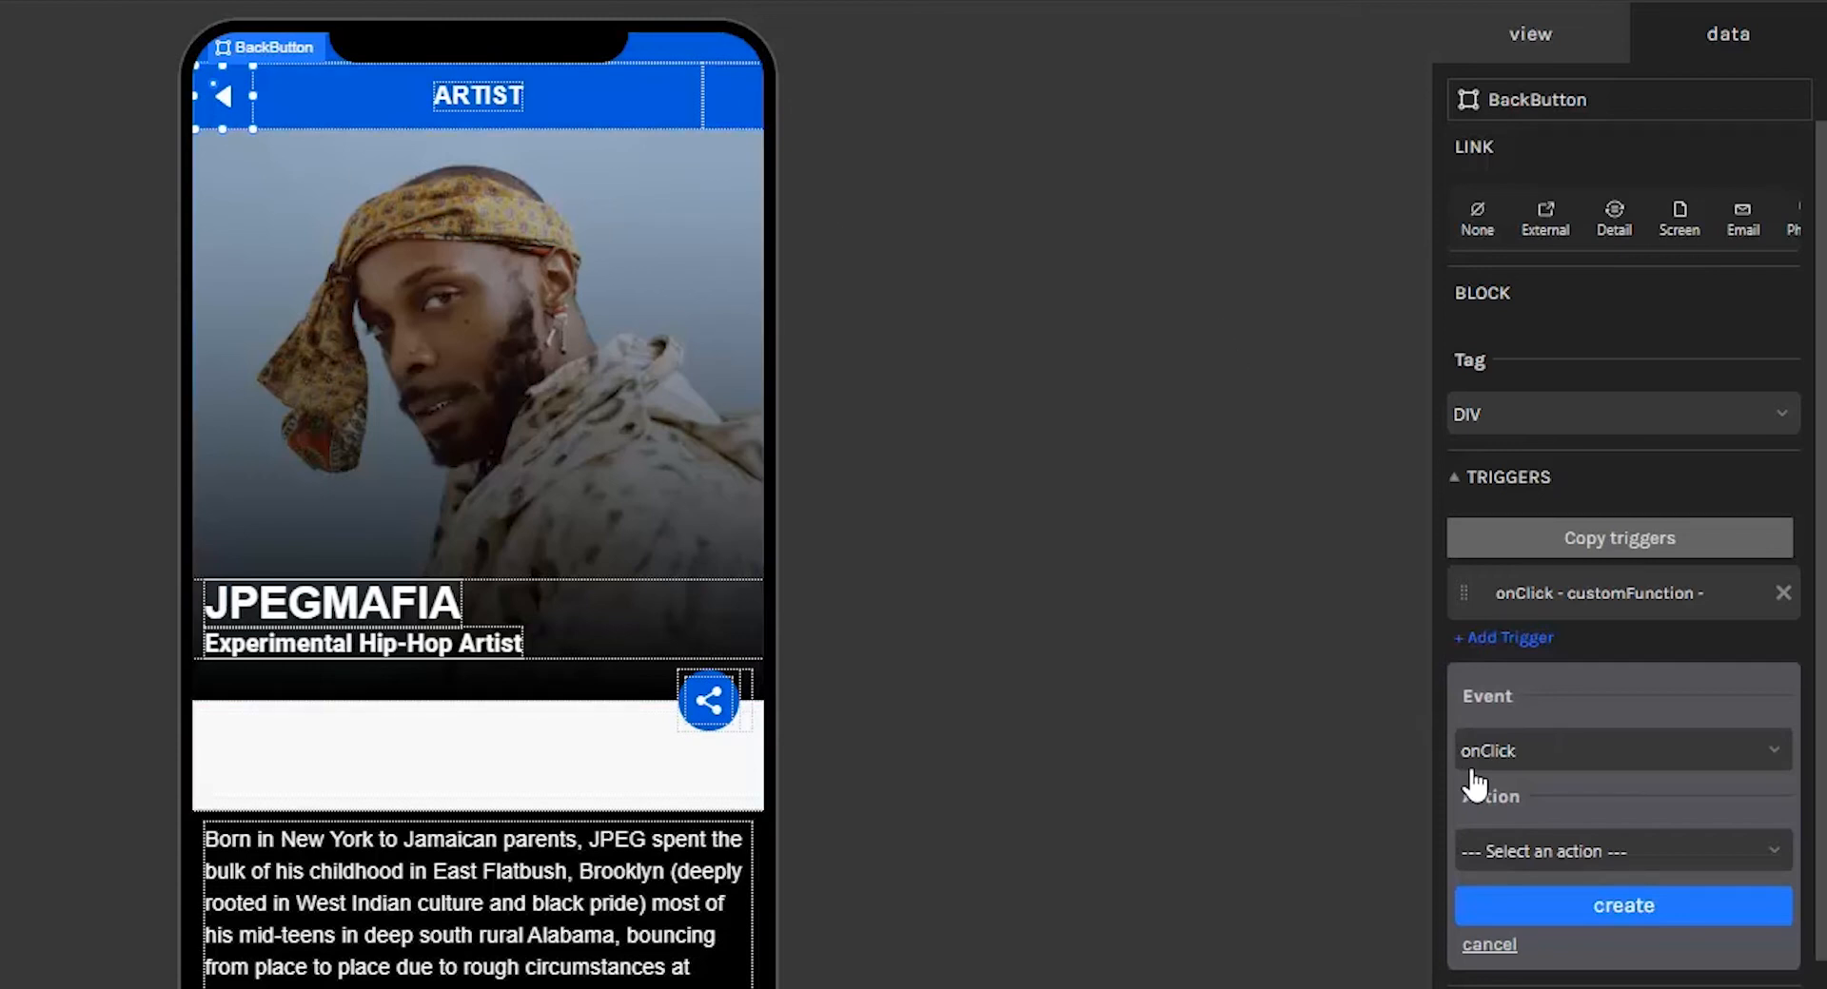
{"action": "left_click", "coordinate": [1565, 854]}
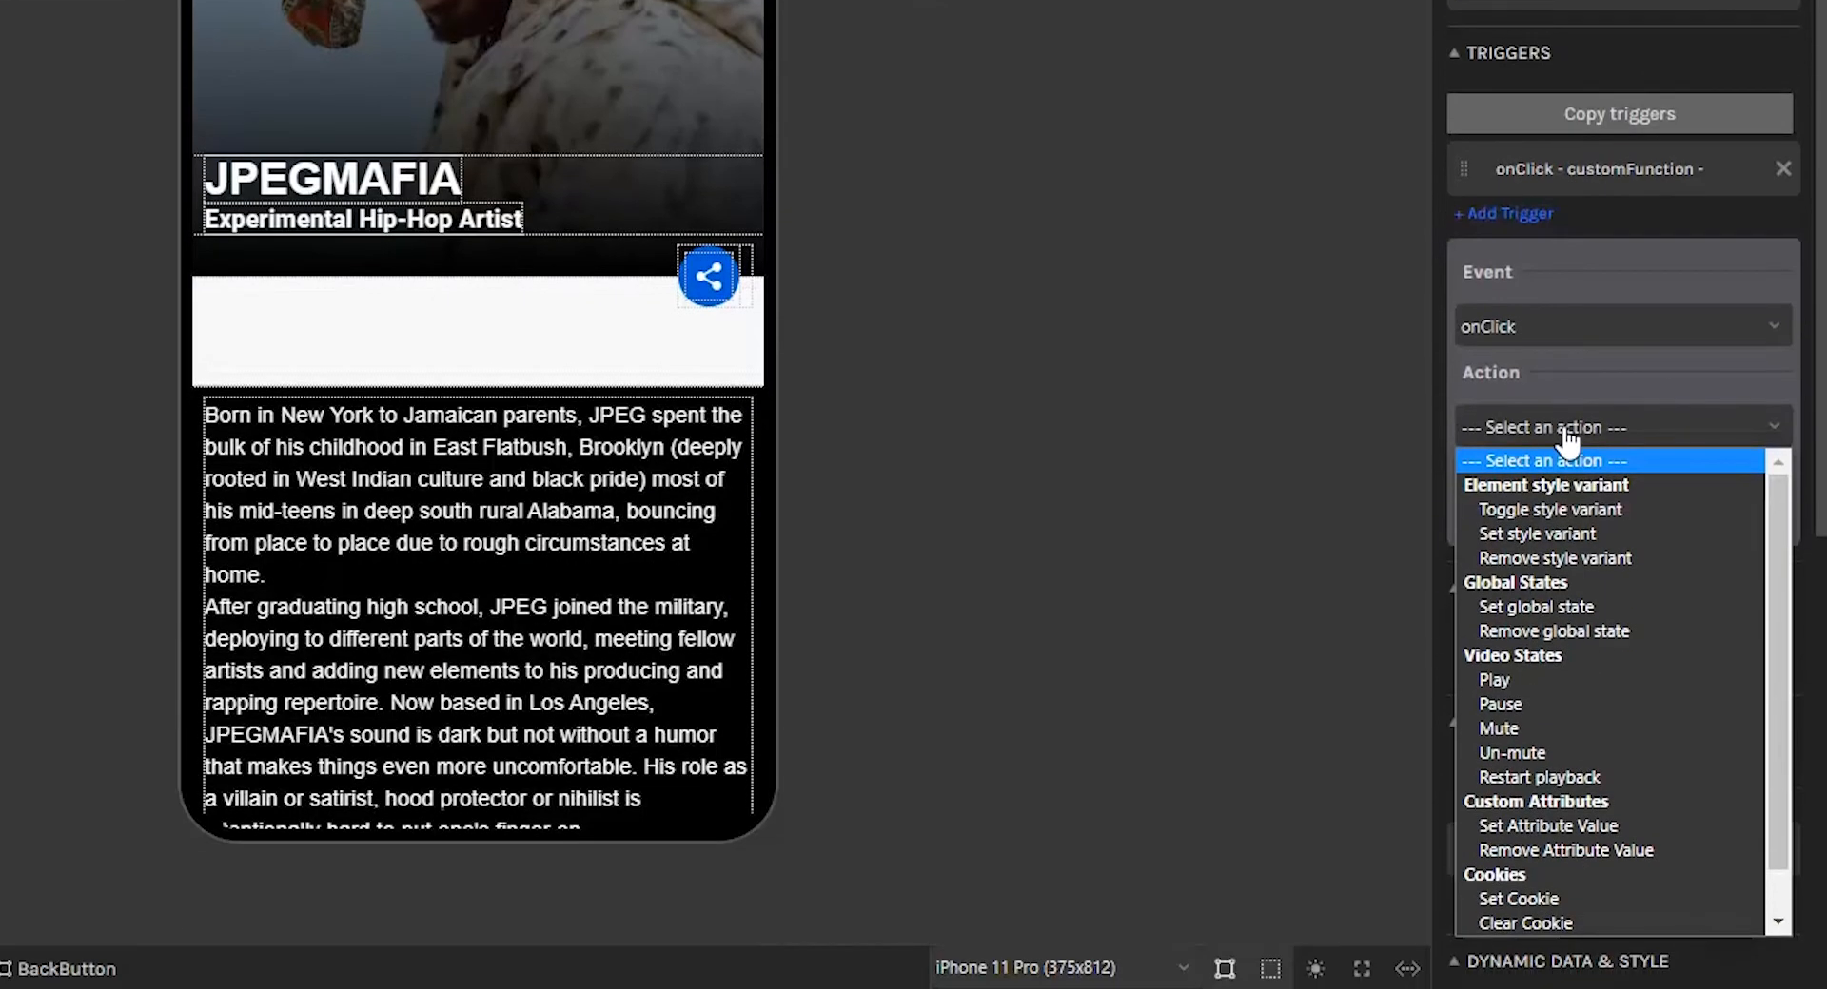
{"action": "scroll", "coordinate": [1546, 570], "scroll_direction": "down", "scroll_amount": 1}
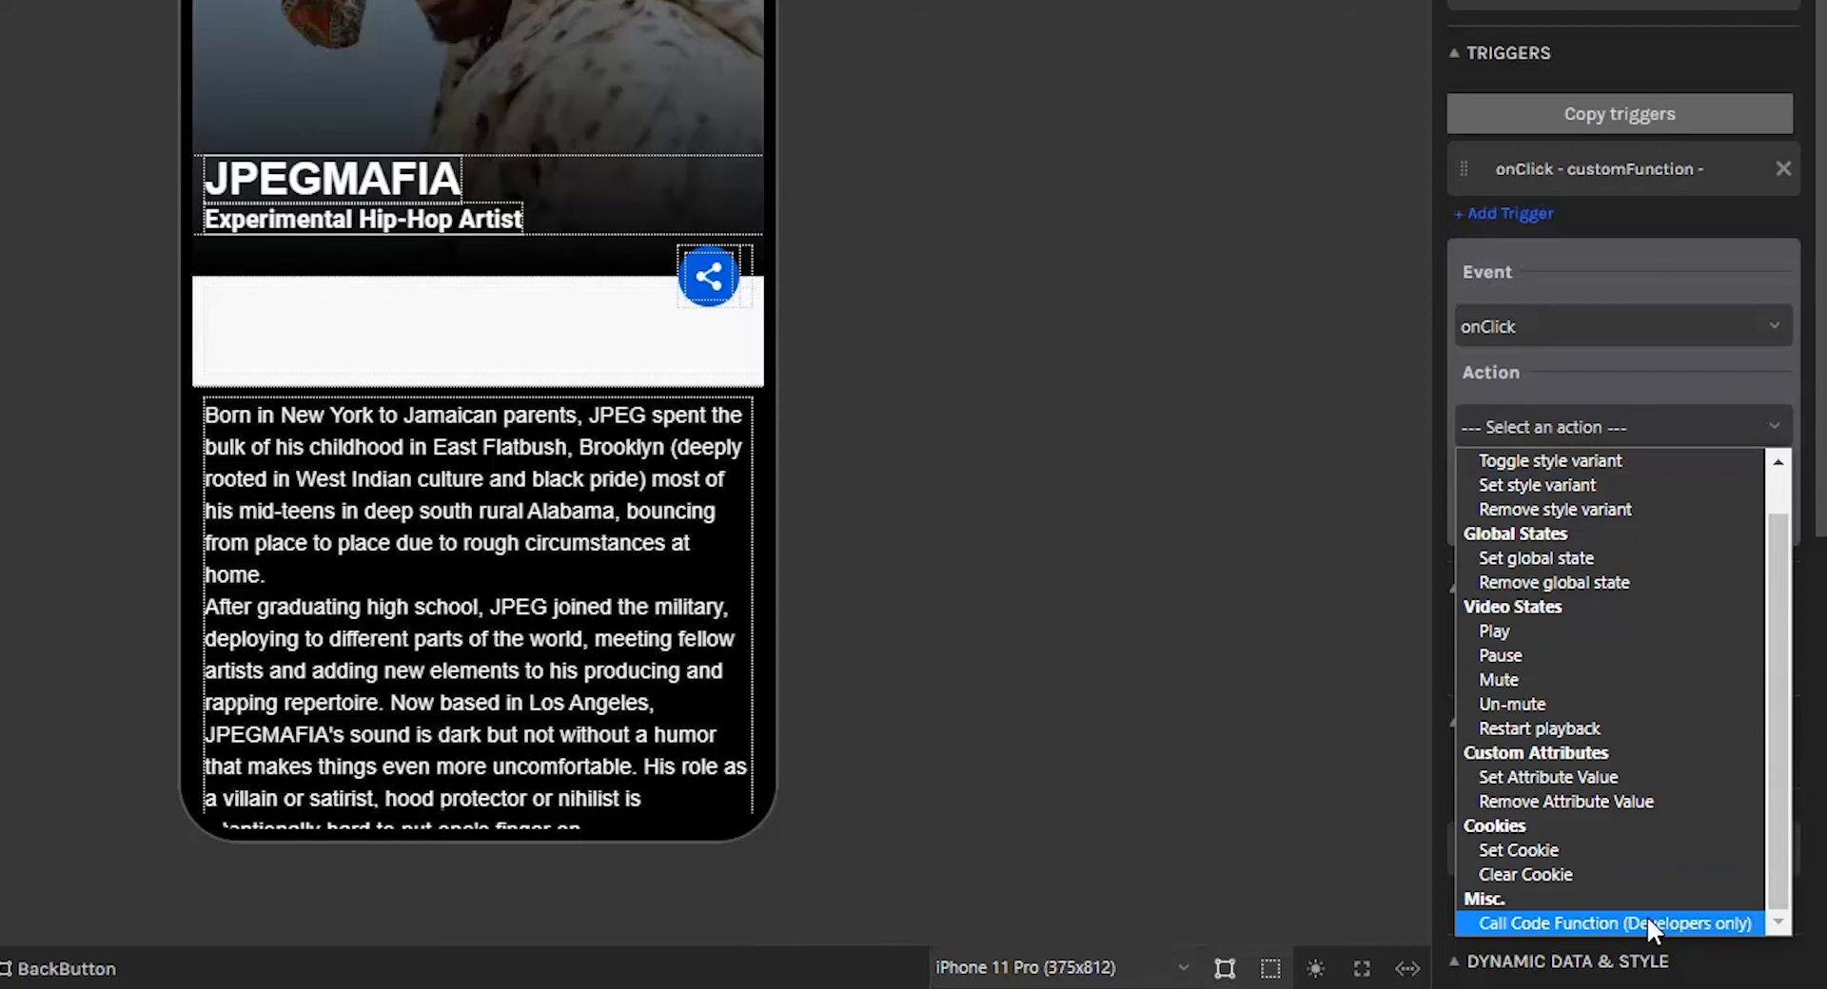
{"action": "left_click", "coordinate": [1688, 373]}
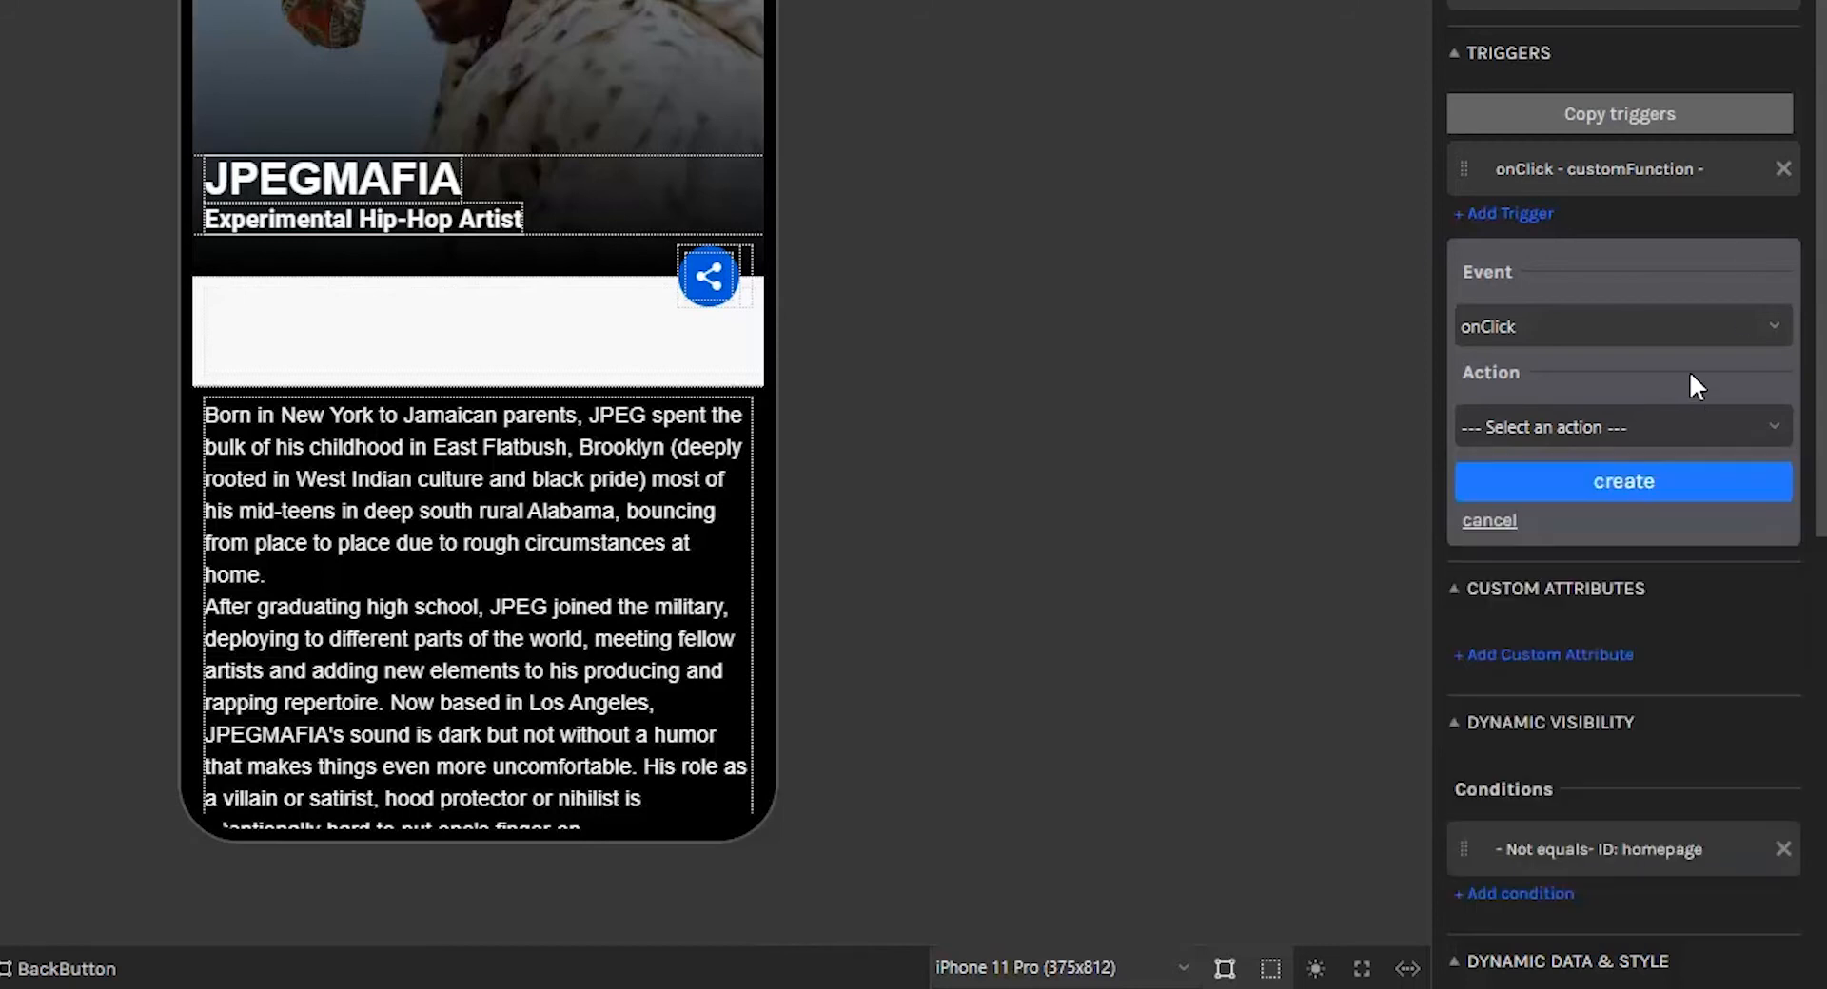
{"action": "left_click", "coordinate": [1490, 521]}
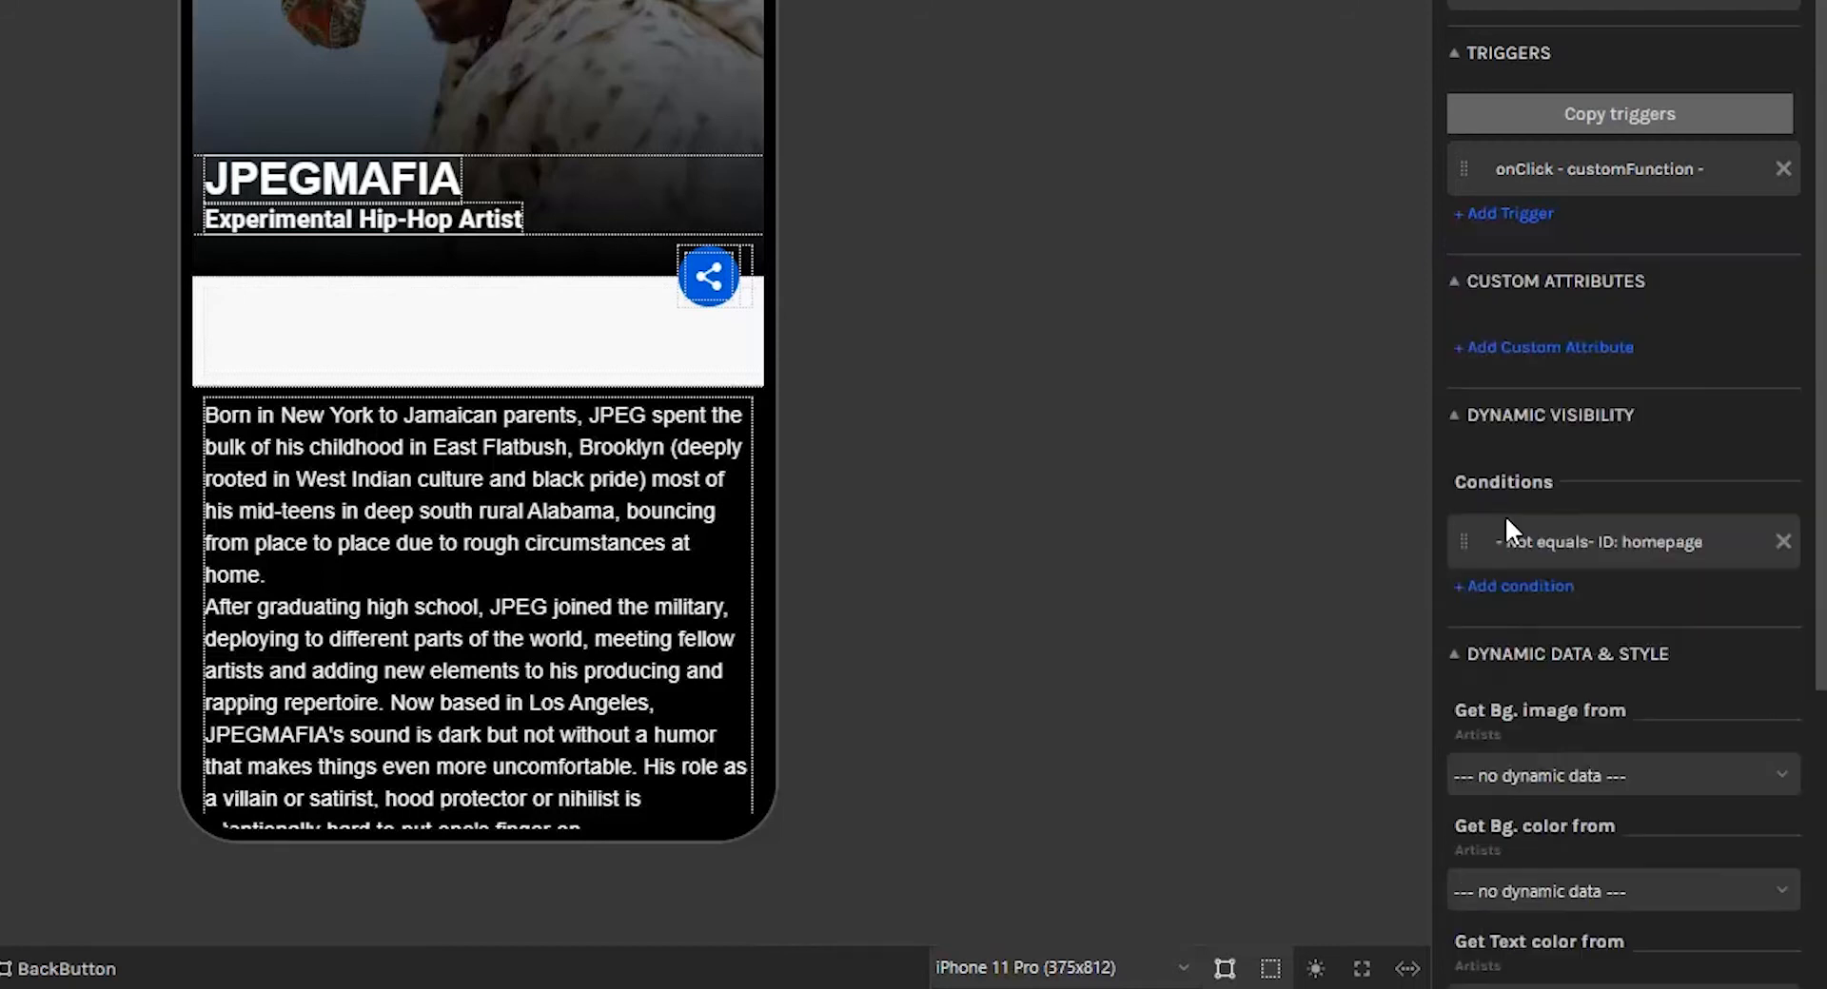
- Open the BackButton's existing onClick trigger and examine its target function, keeping its settings
{"action": "left_click", "coordinate": [1578, 173]}
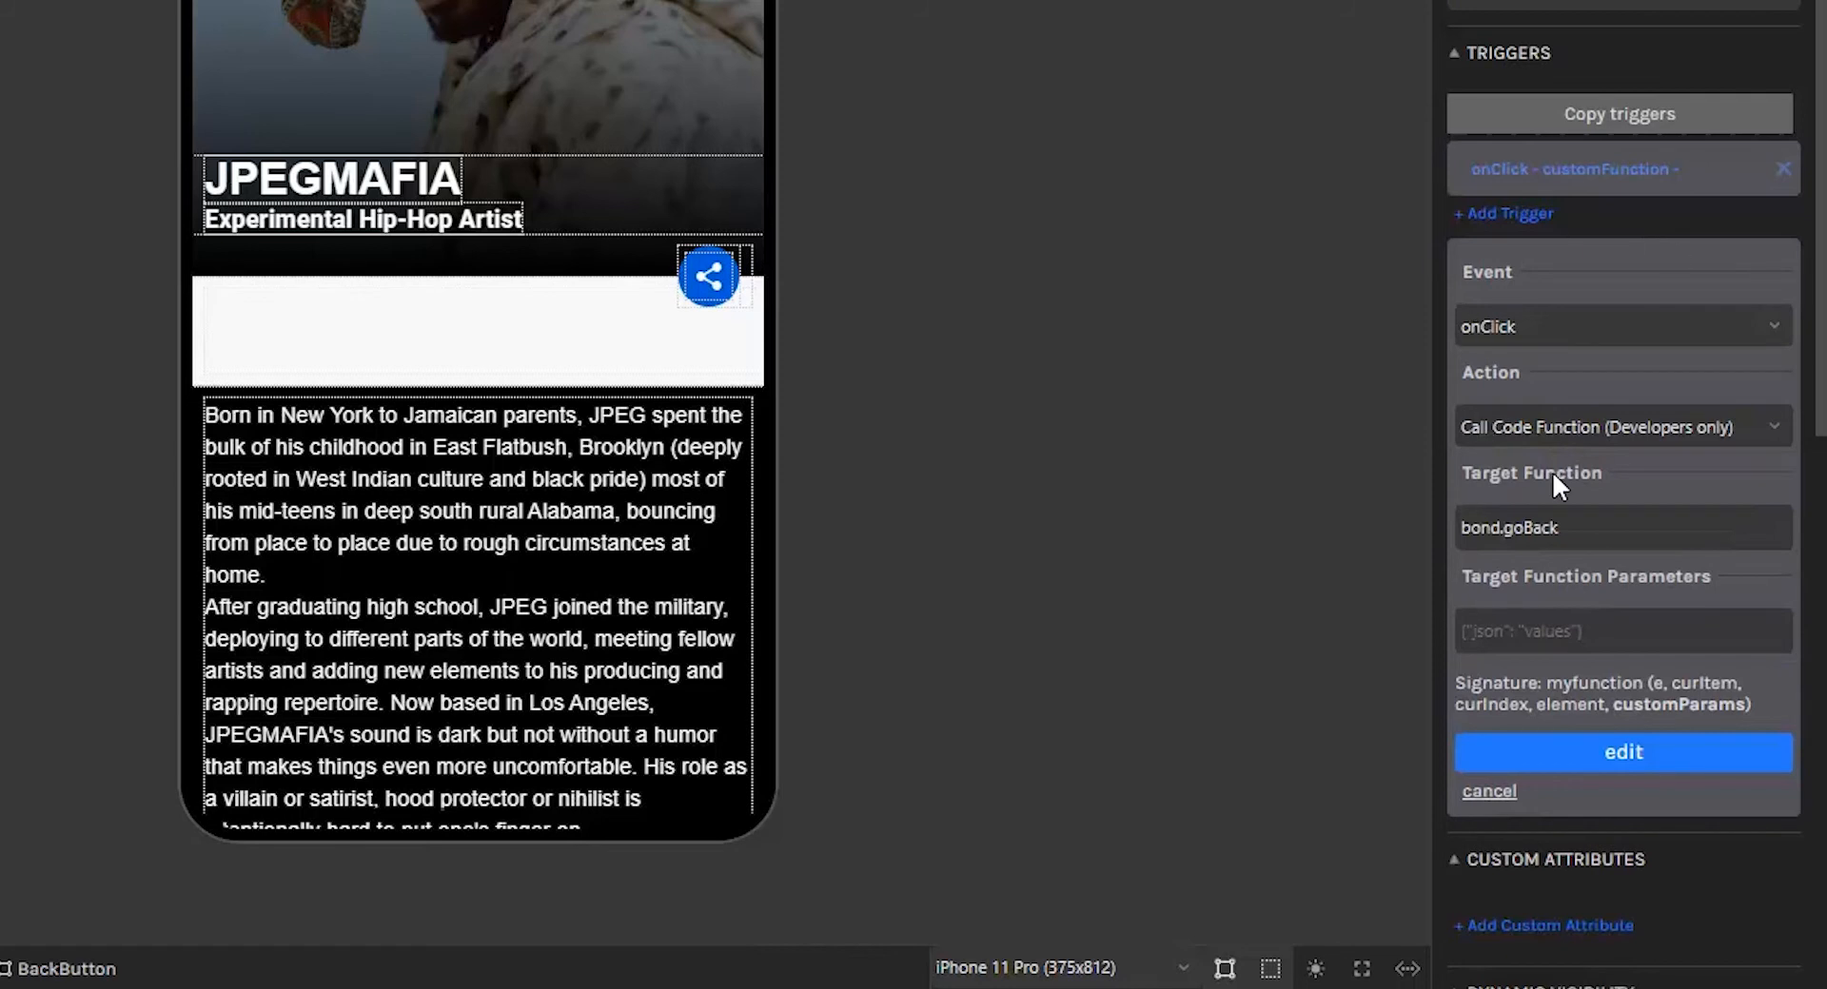
{"action": "left_click_drag", "start_coordinate": [1566, 529], "coordinate": [1429, 529]}
{"action": "left_click", "coordinate": [1584, 529]}
{"action": "key", "text": "ctrl+a"}
{"action": "left_click", "coordinate": [1513, 754]}
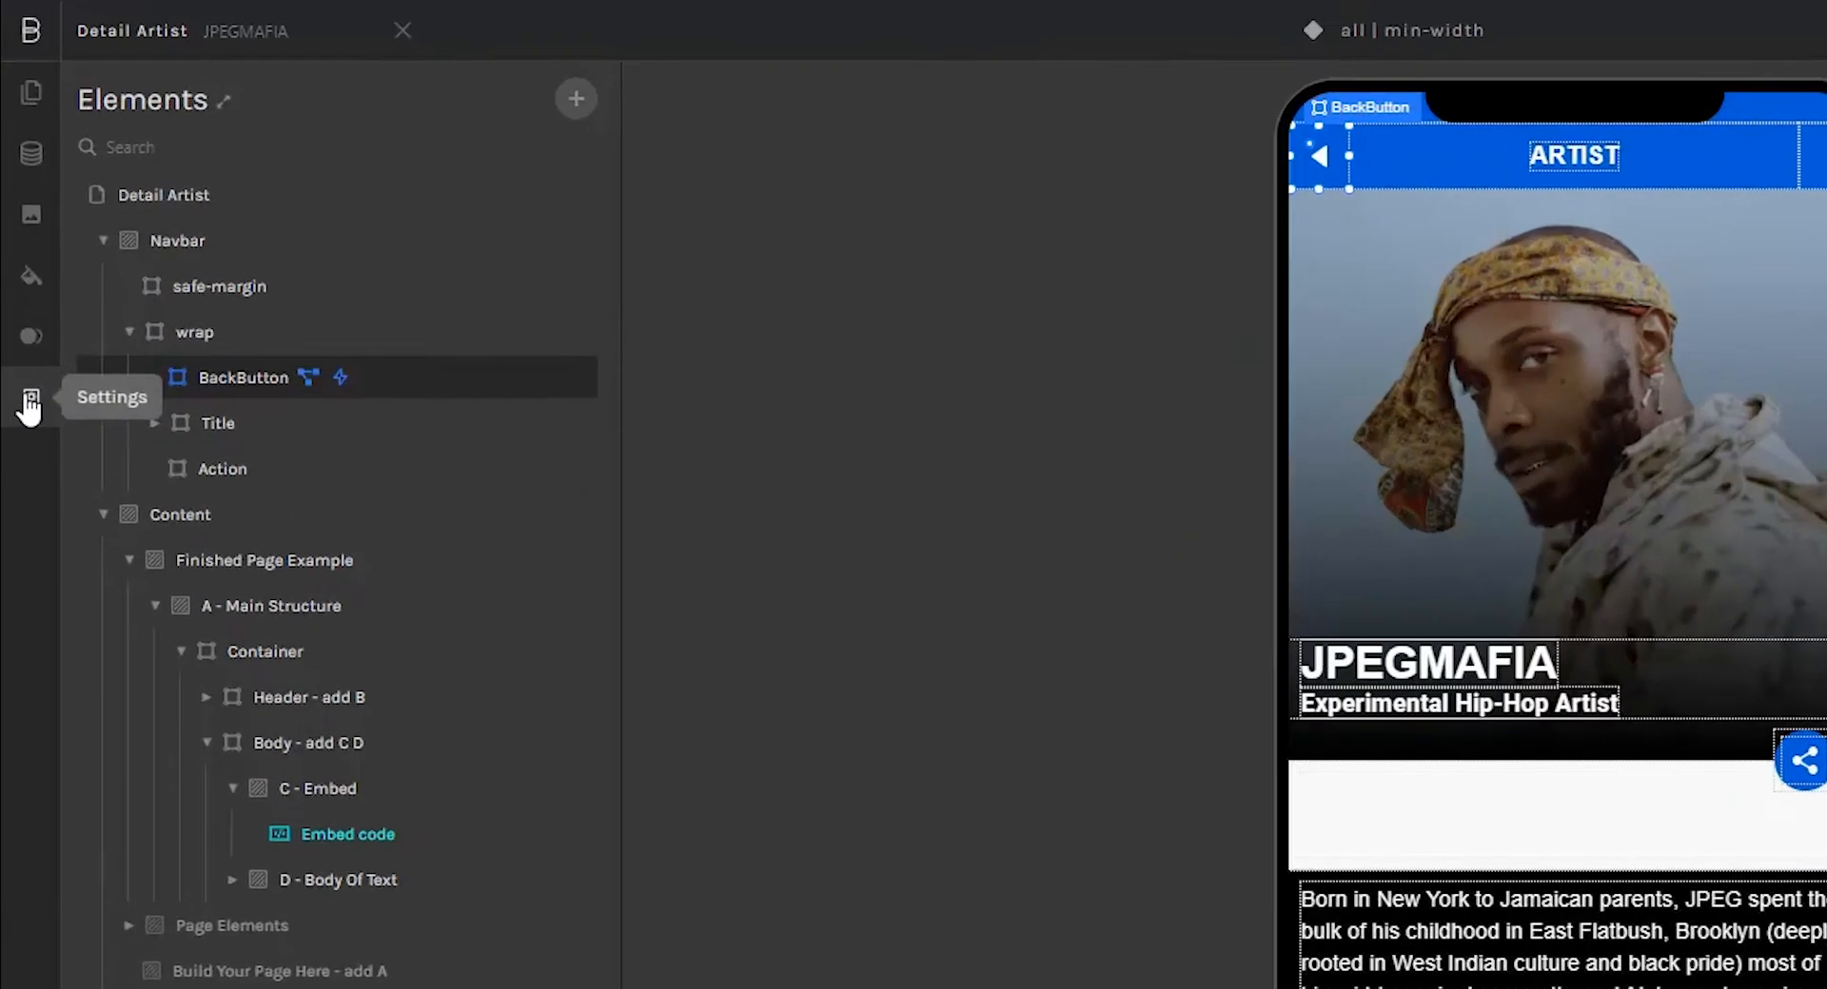
- Examine the mobile custom CSS and custom JavaScript fields in the project settings, and return to the page editor
{"action": "left_click", "coordinate": [18, 317]}
{"action": "left_click", "coordinate": [211, 295]}
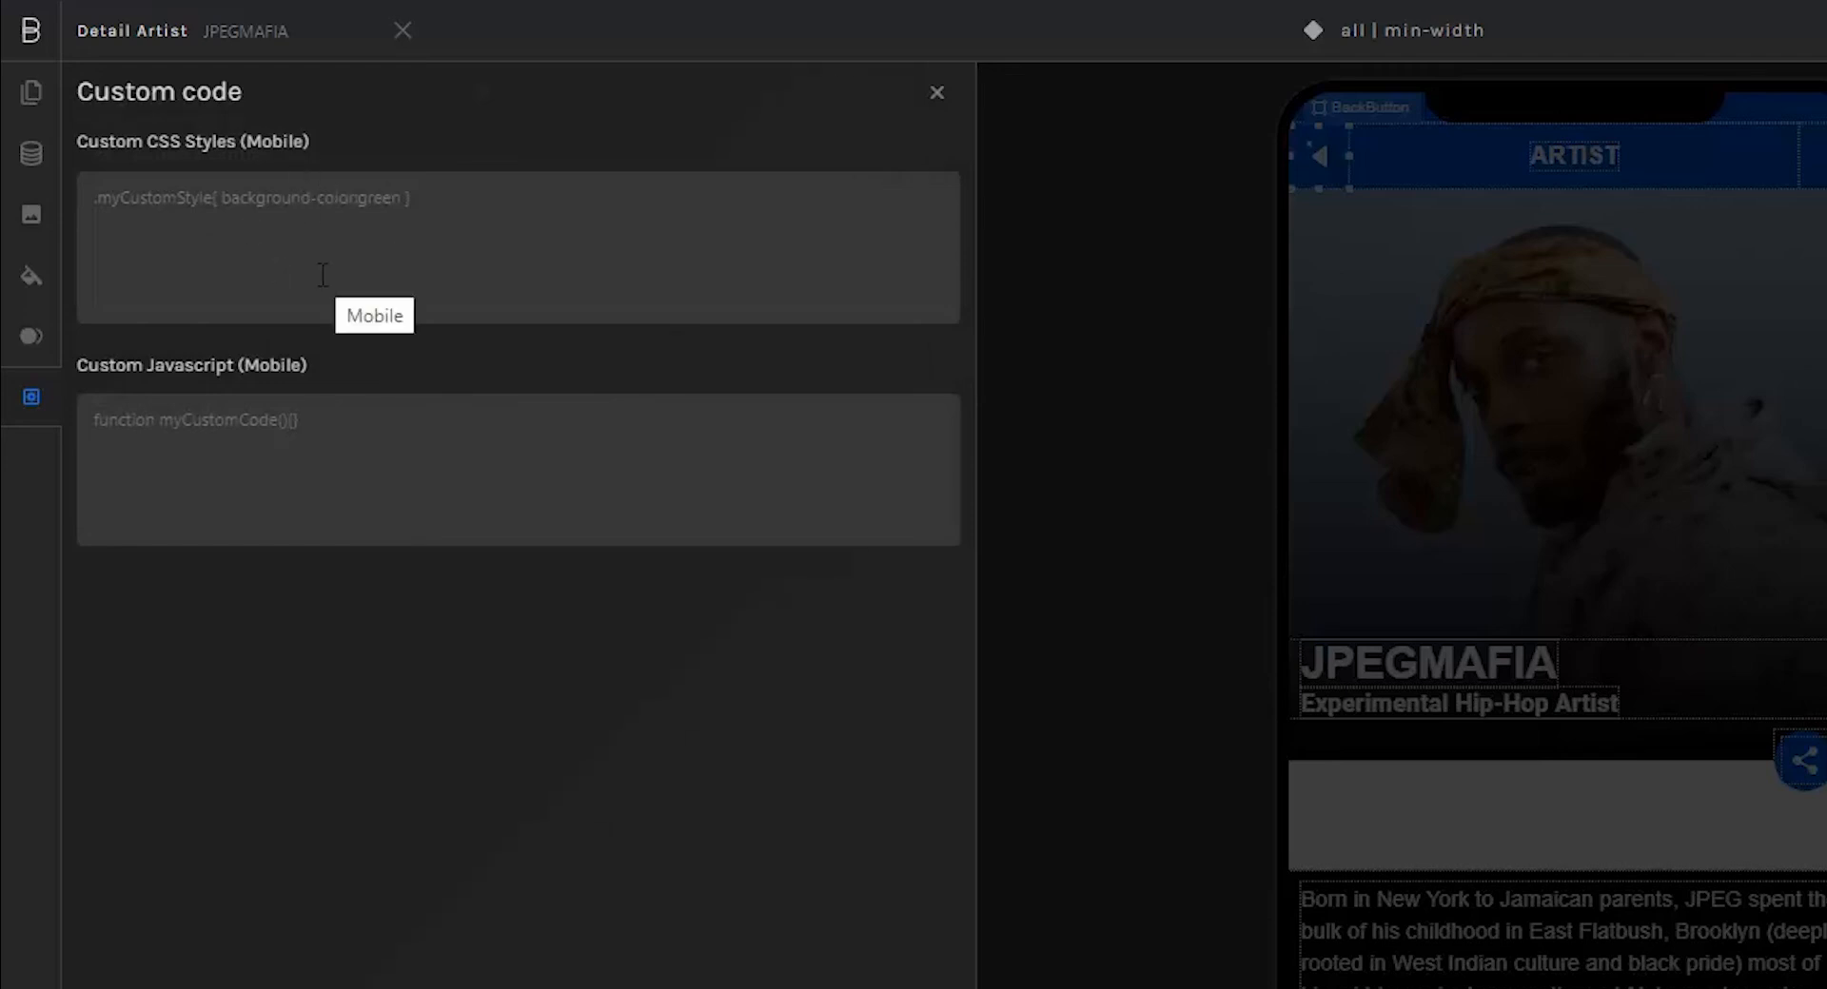
{"action": "left_click", "coordinate": [143, 204]}
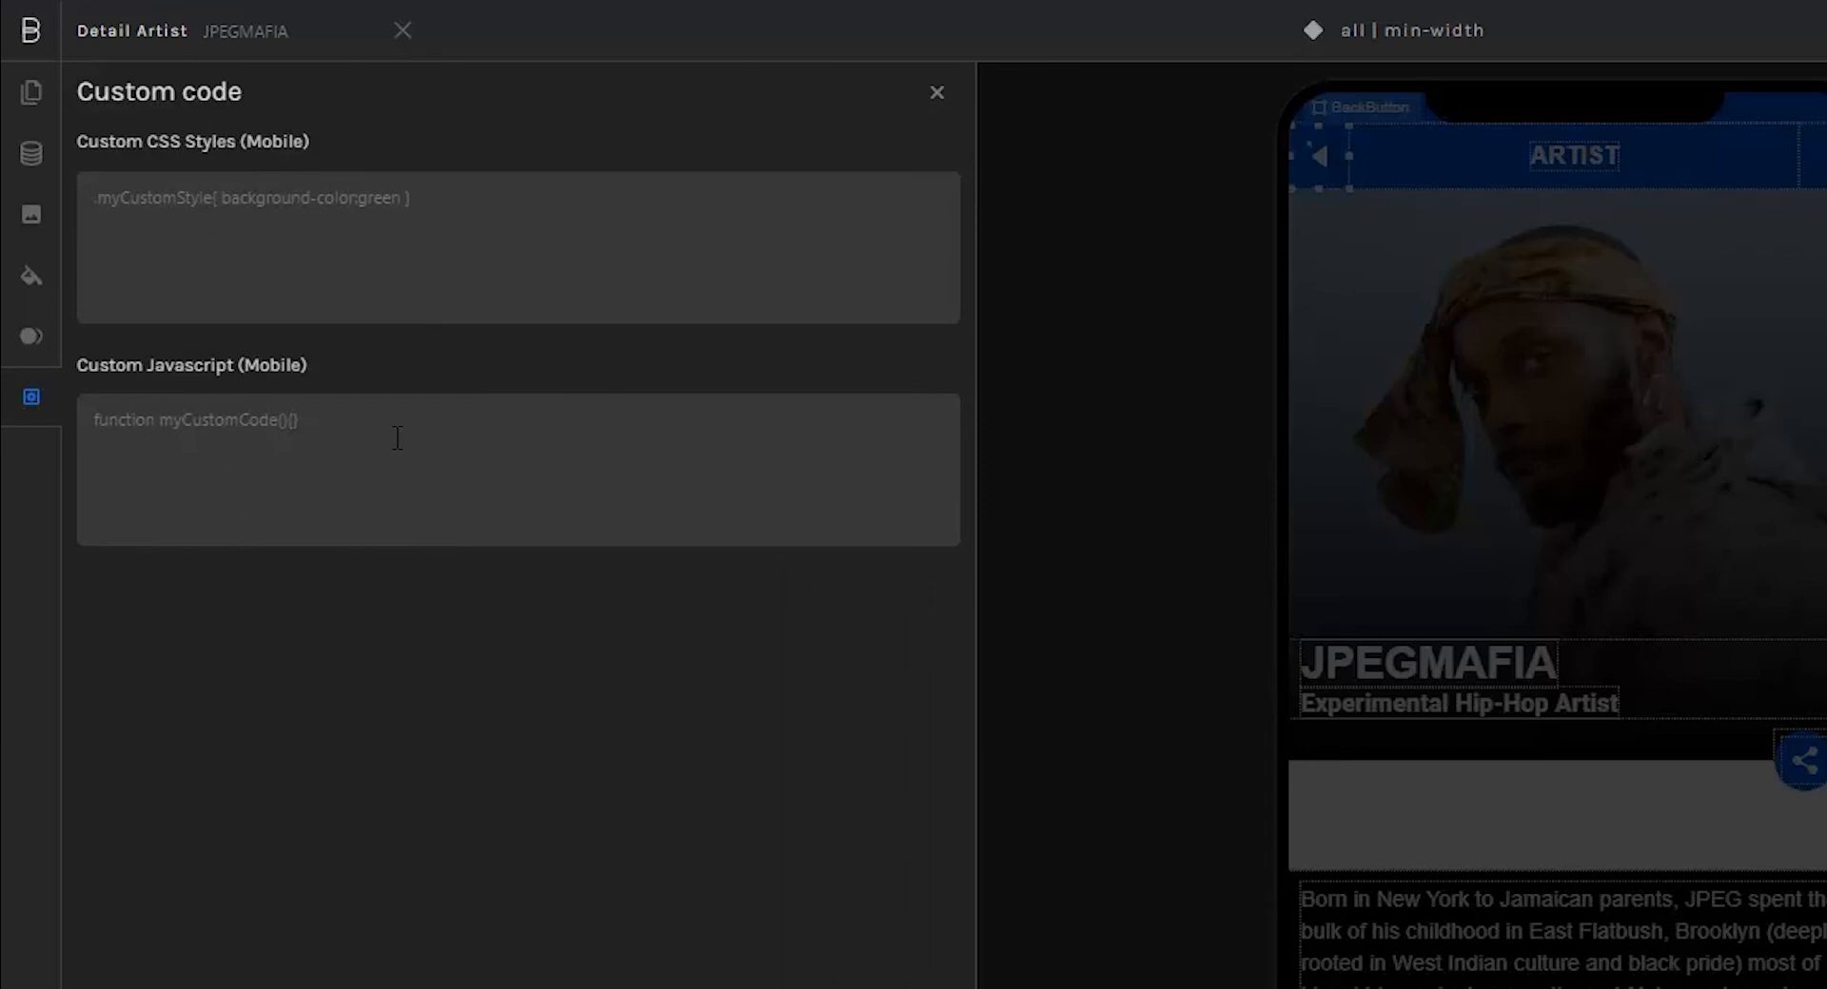
{"action": "left_click_drag", "start_coordinate": [72, 359], "coordinate": [300, 379]}
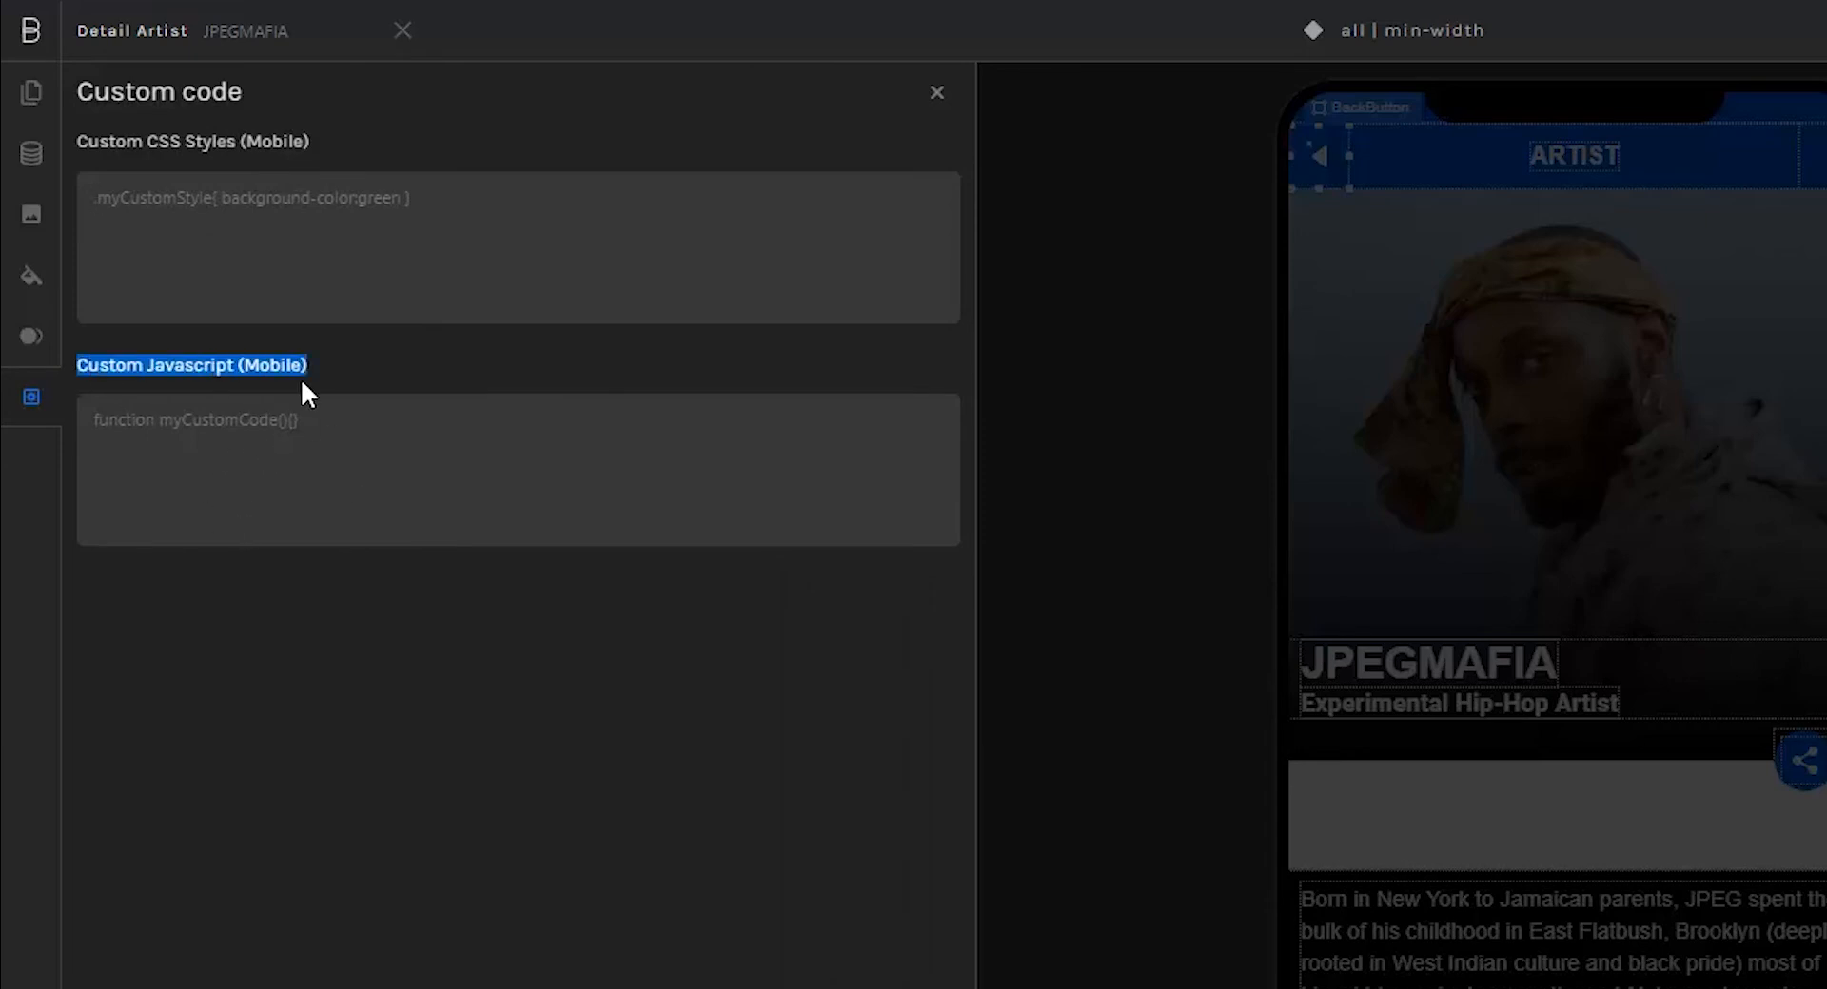
{"action": "left_click", "coordinate": [285, 487]}
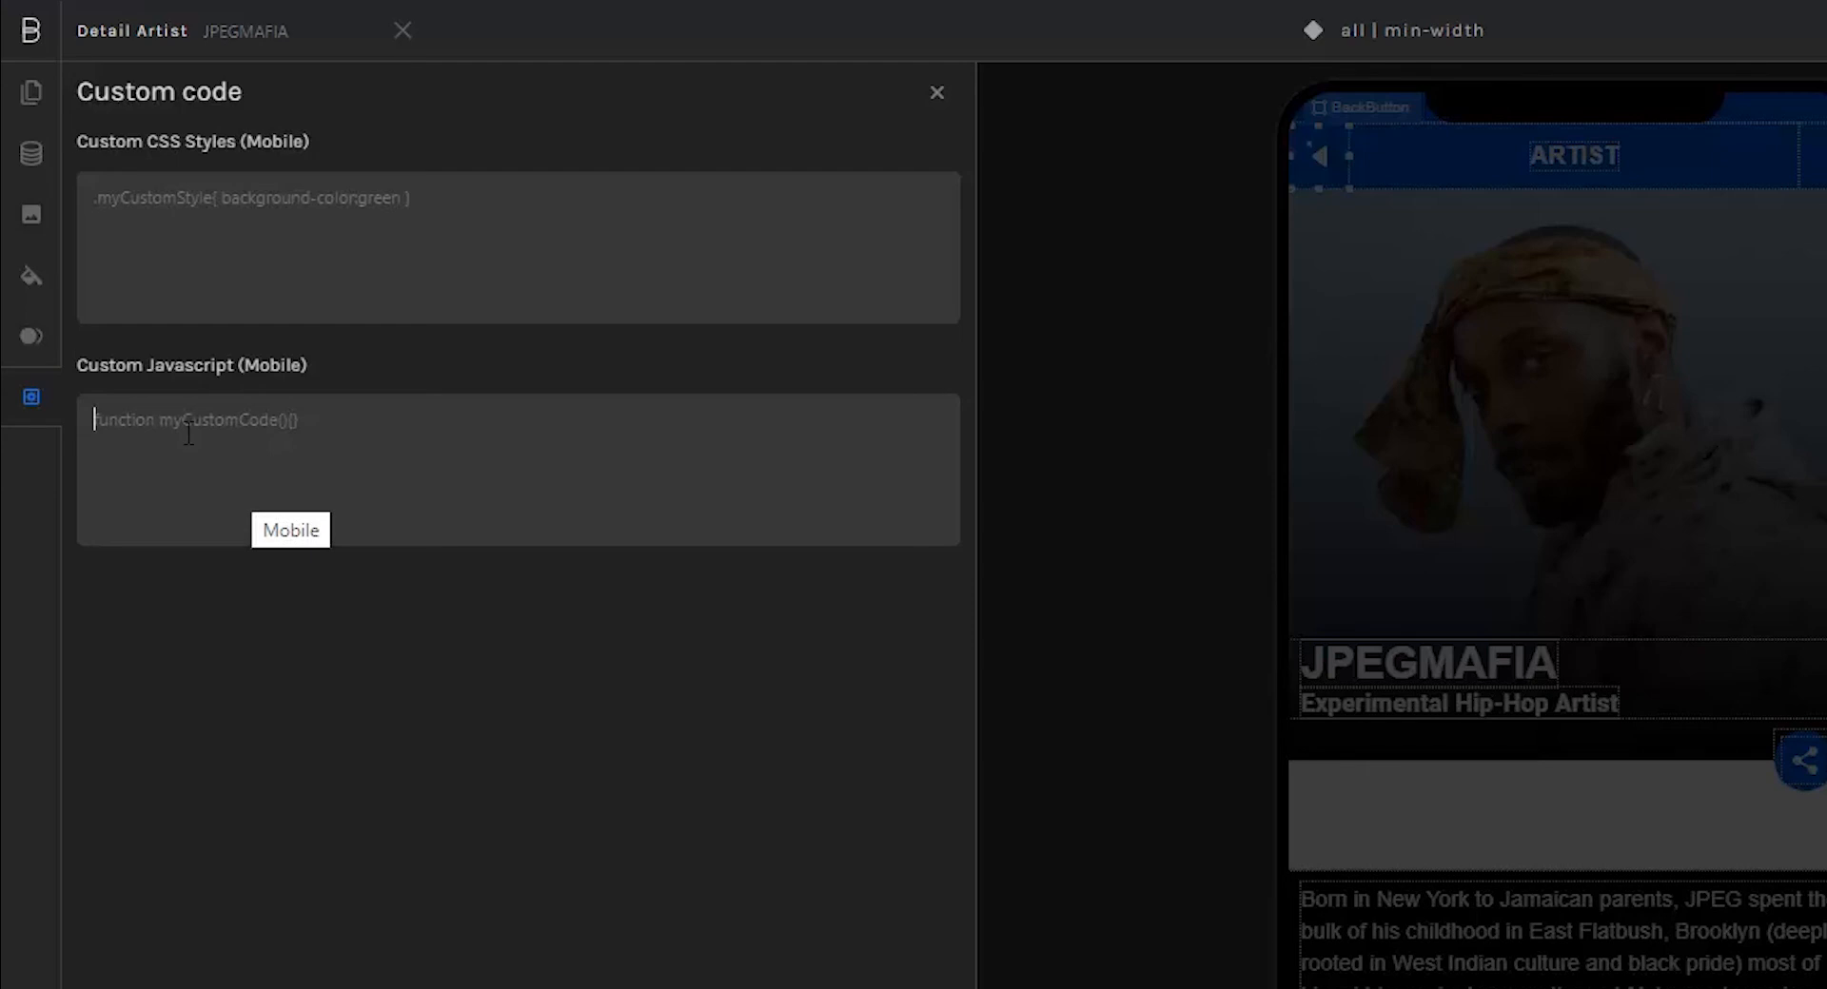
{"action": "left_click", "coordinate": [938, 93]}
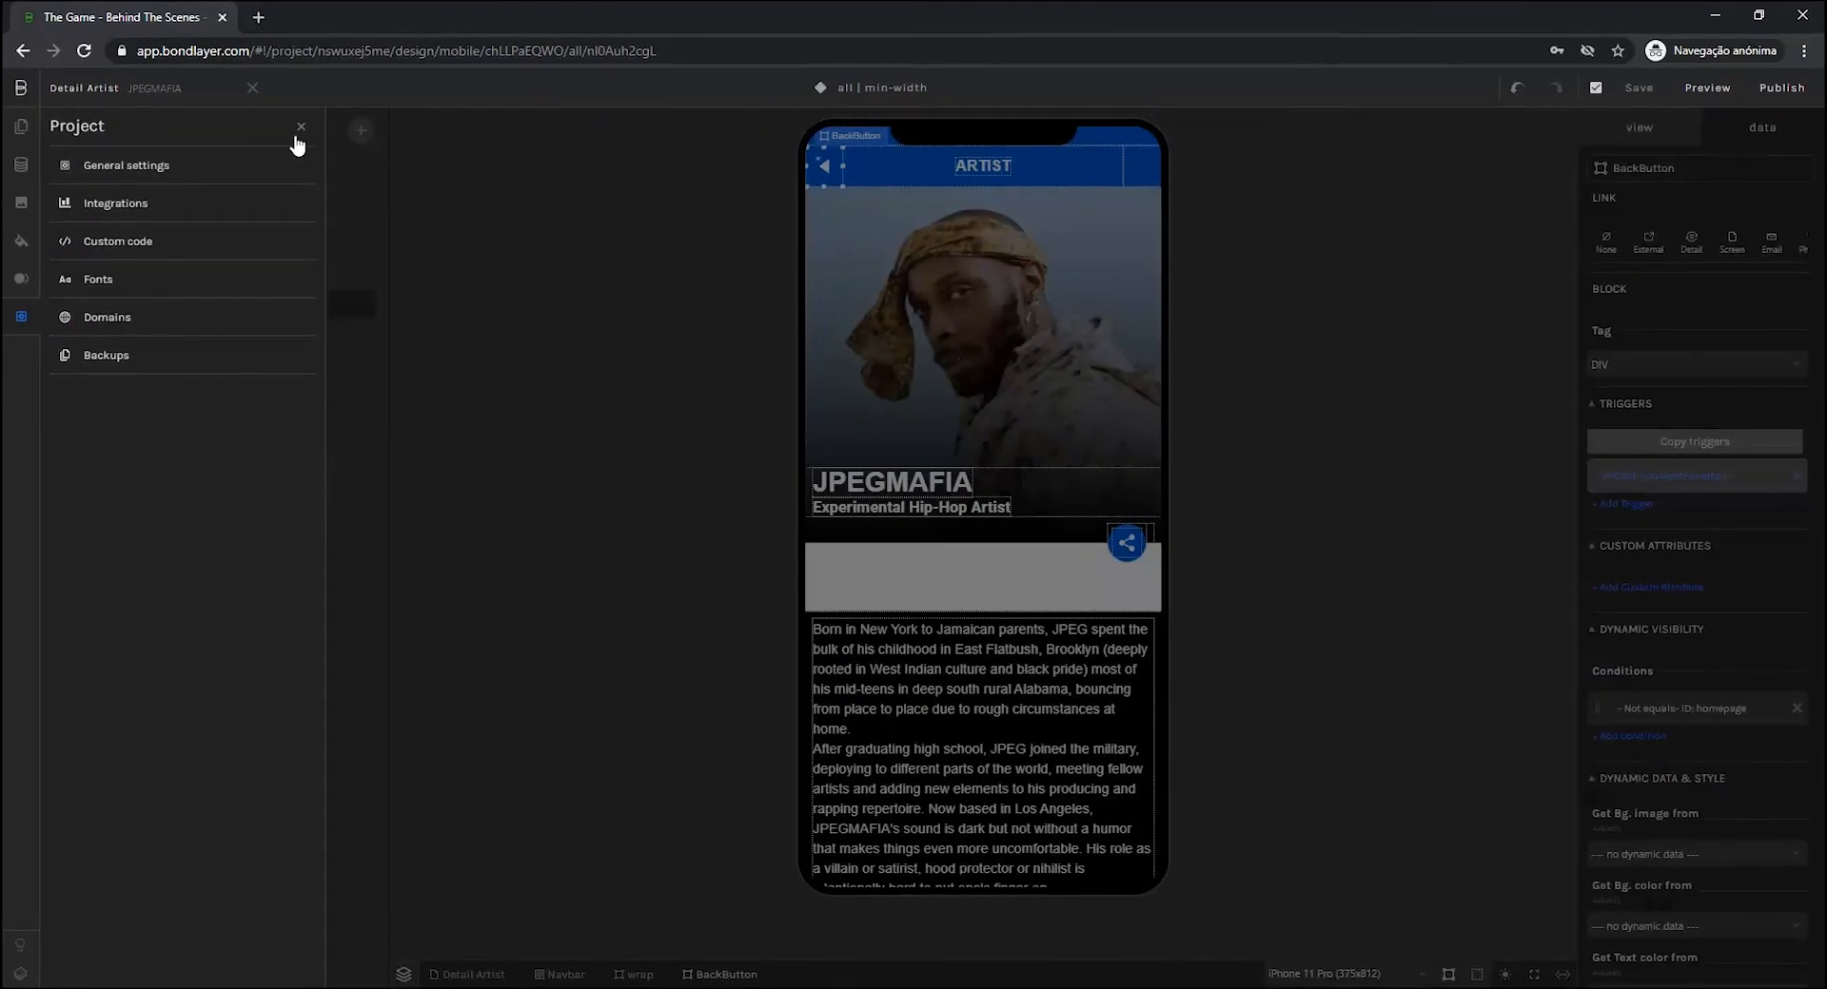
{"action": "left_click", "coordinate": [359, 114]}
- Reopen the BackButton's onClick trigger, highlight its target function name and close the trigger without editing it
{"action": "left_click", "coordinate": [1650, 475]}
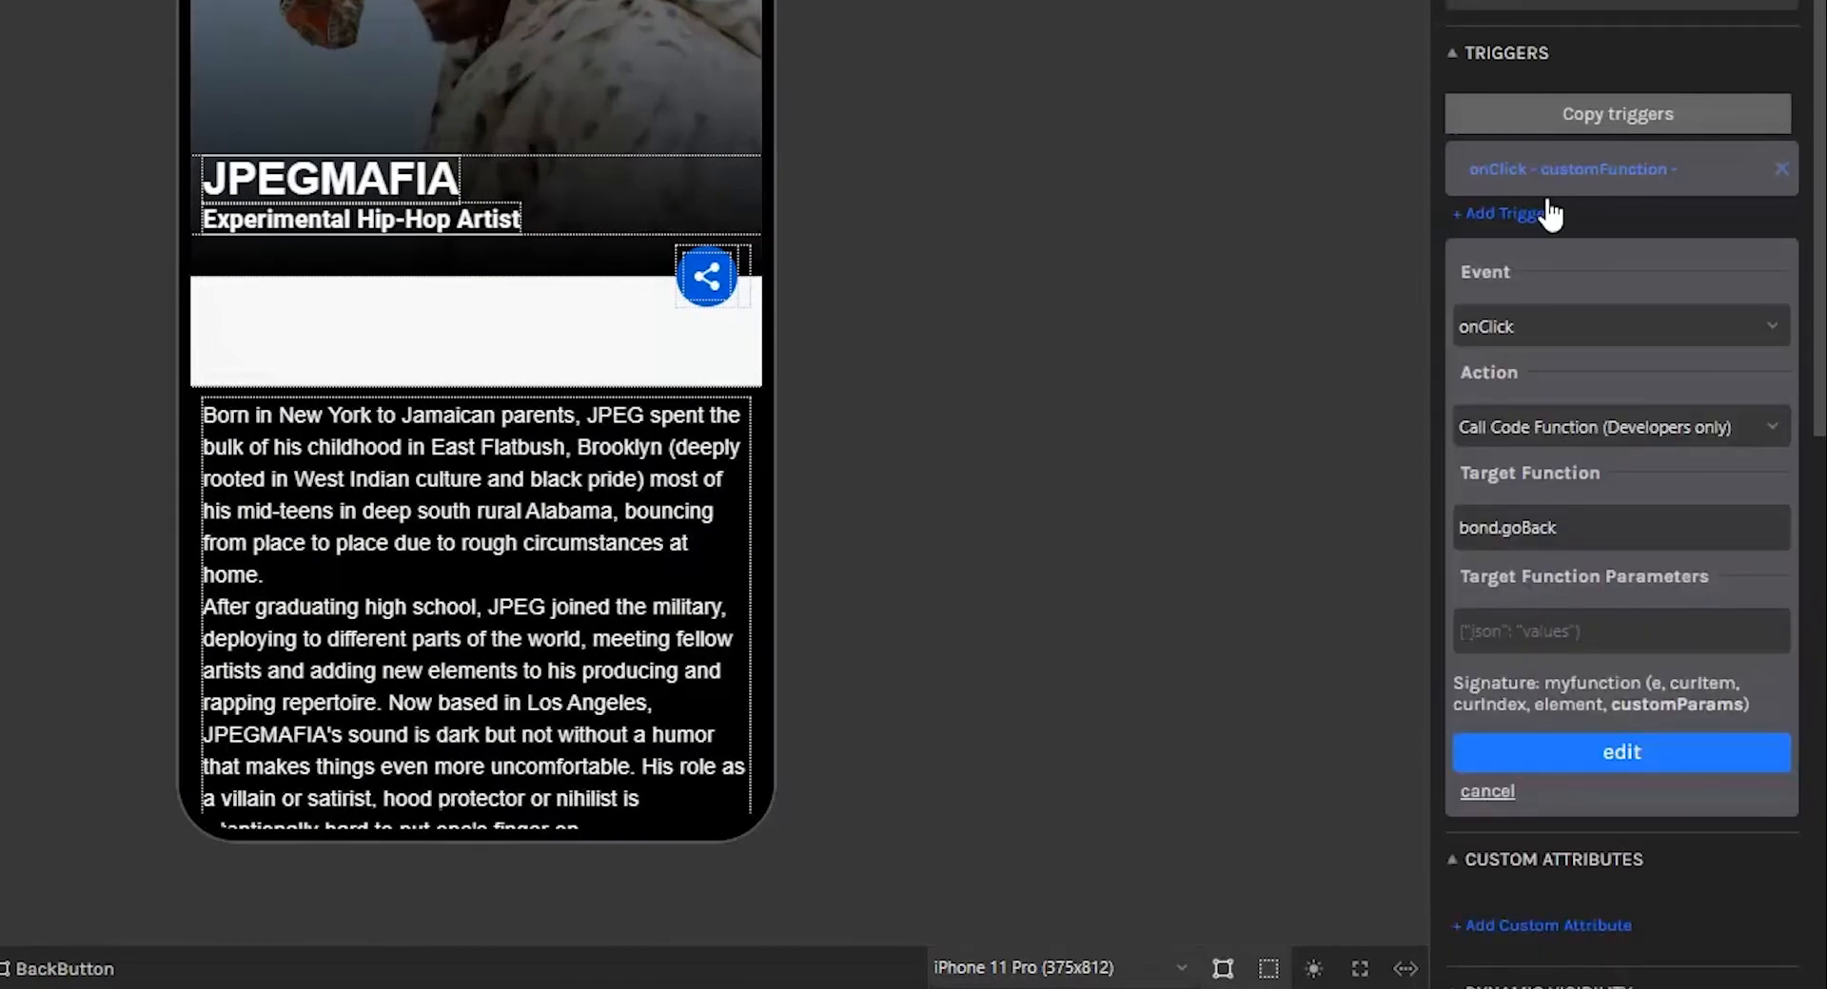
{"action": "left_click_drag", "start_coordinate": [1460, 529], "coordinate": [1598, 544]}
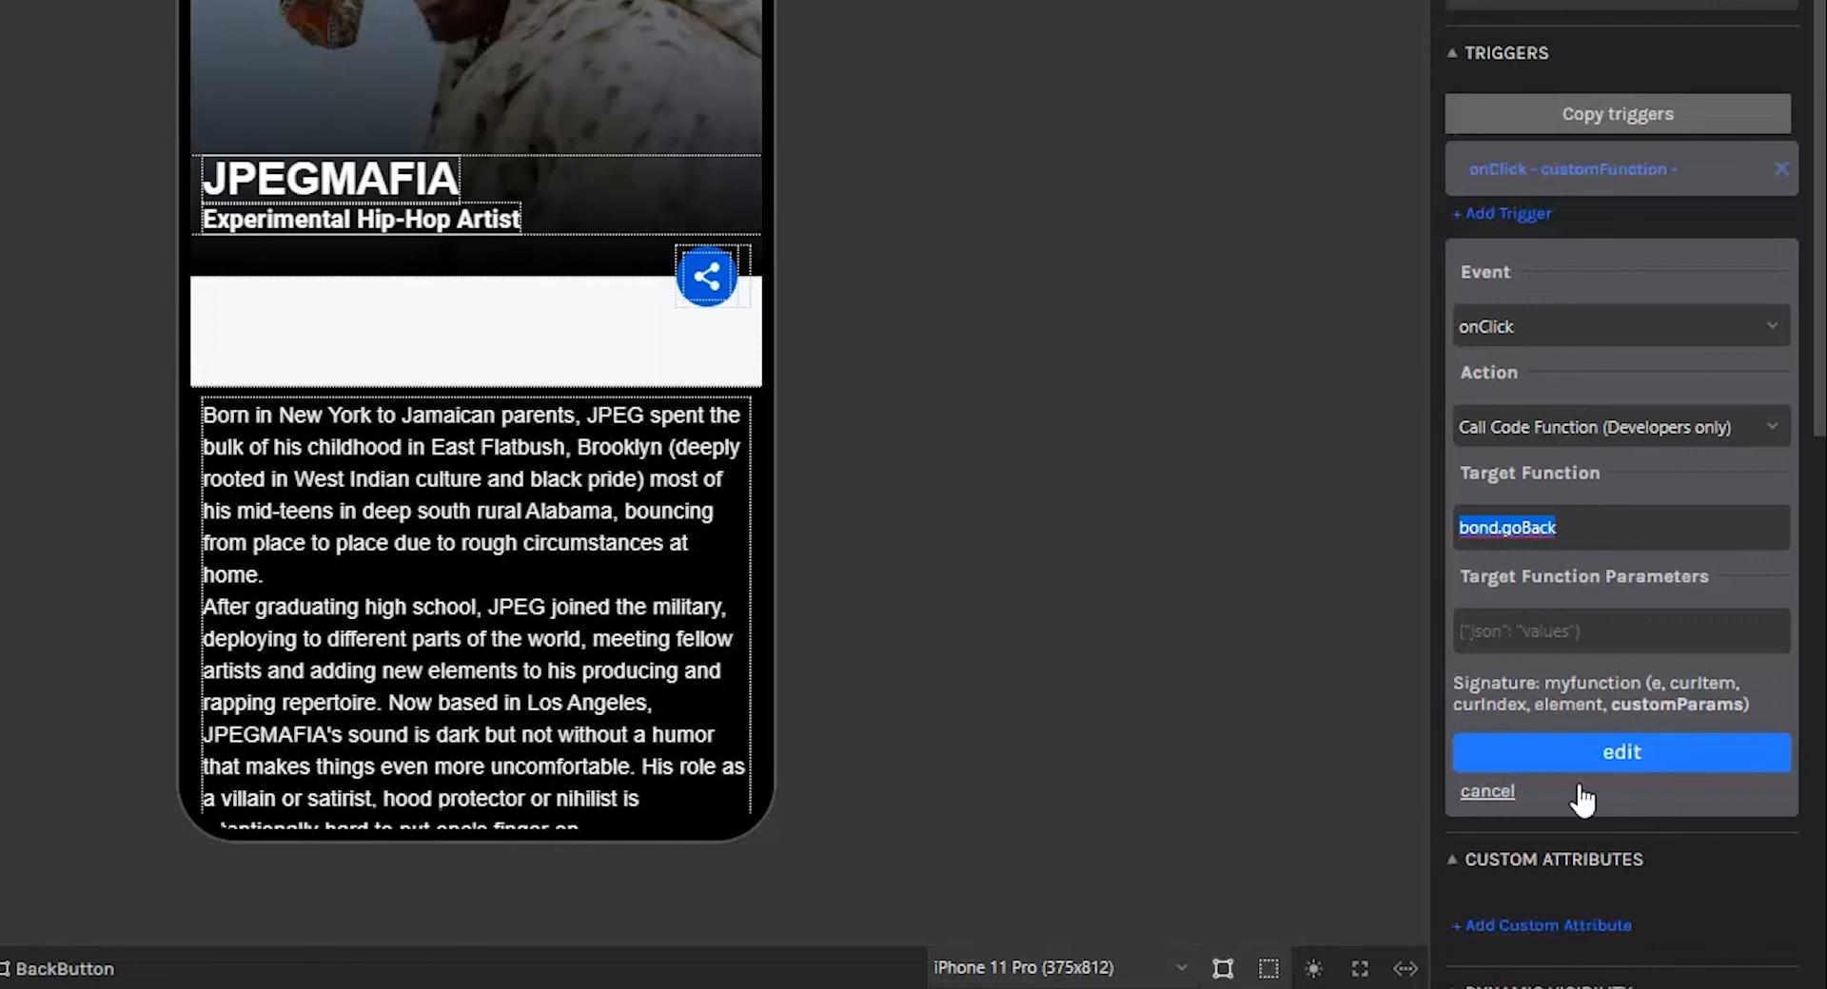
{"action": "left_click", "coordinate": [1486, 791]}
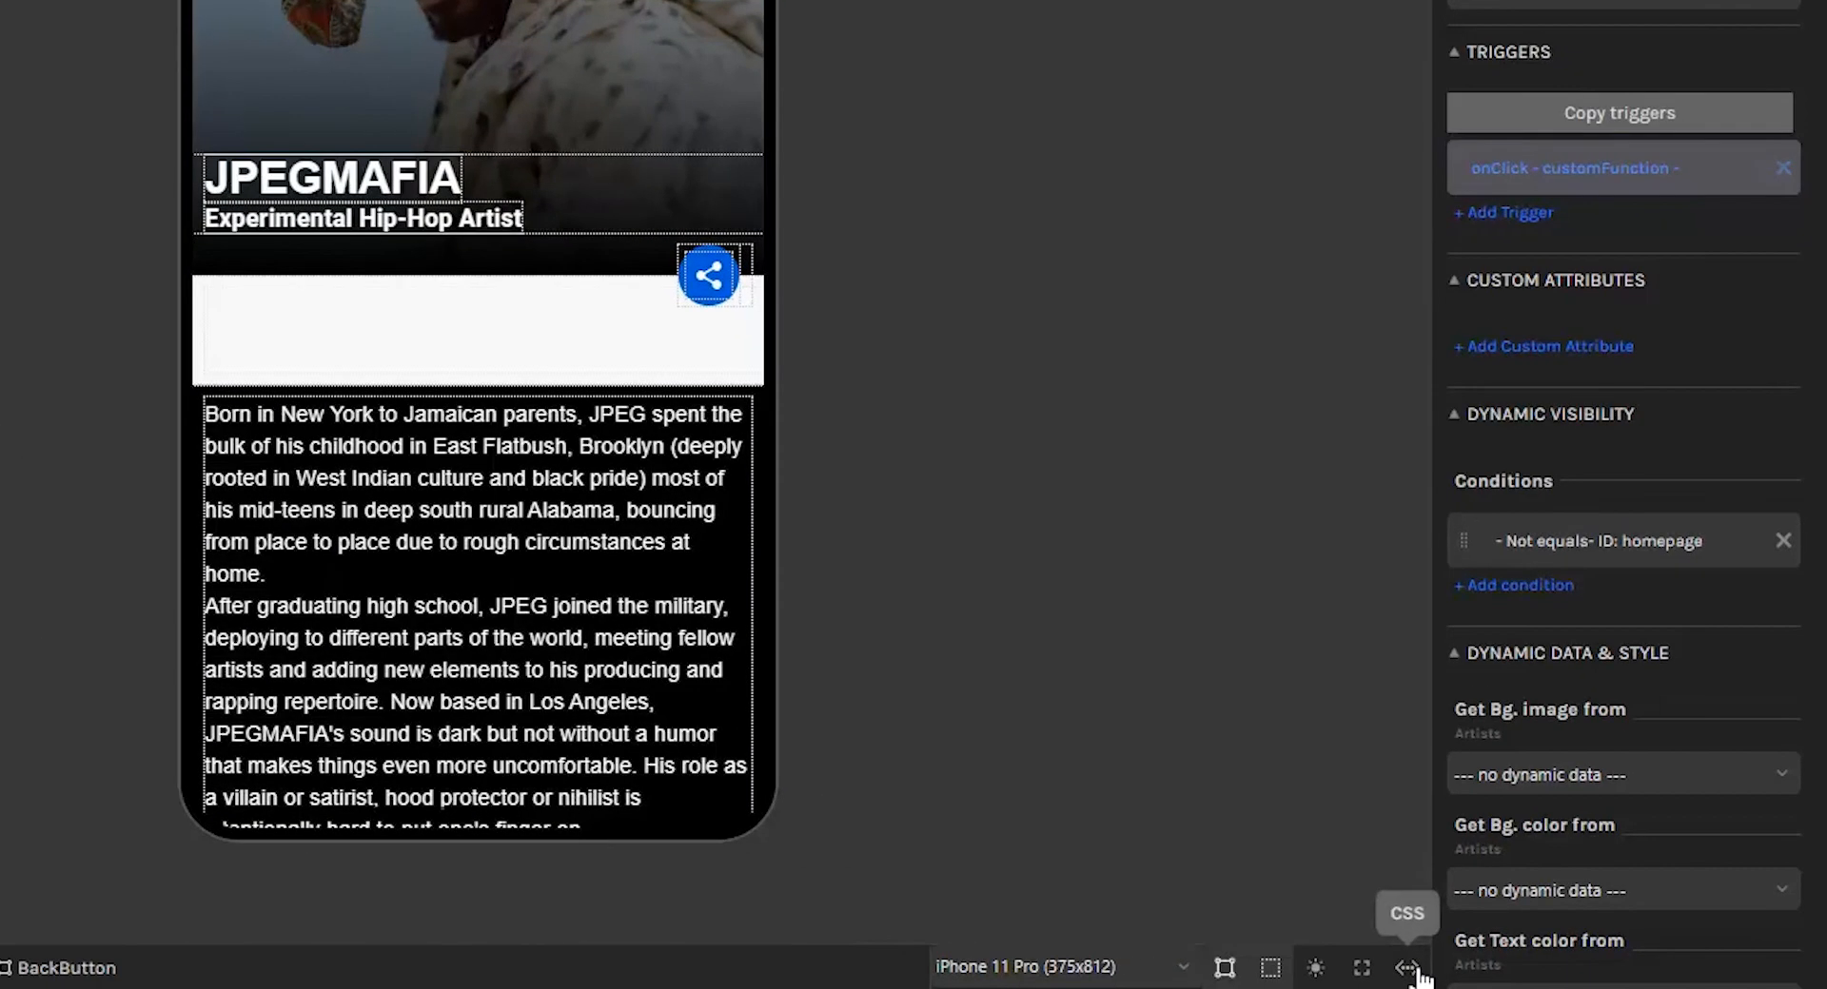
- Inspect the BackButton's generated style code as CSS, including its class name, and as JSON
{"action": "left_click", "coordinate": [1508, 974]}
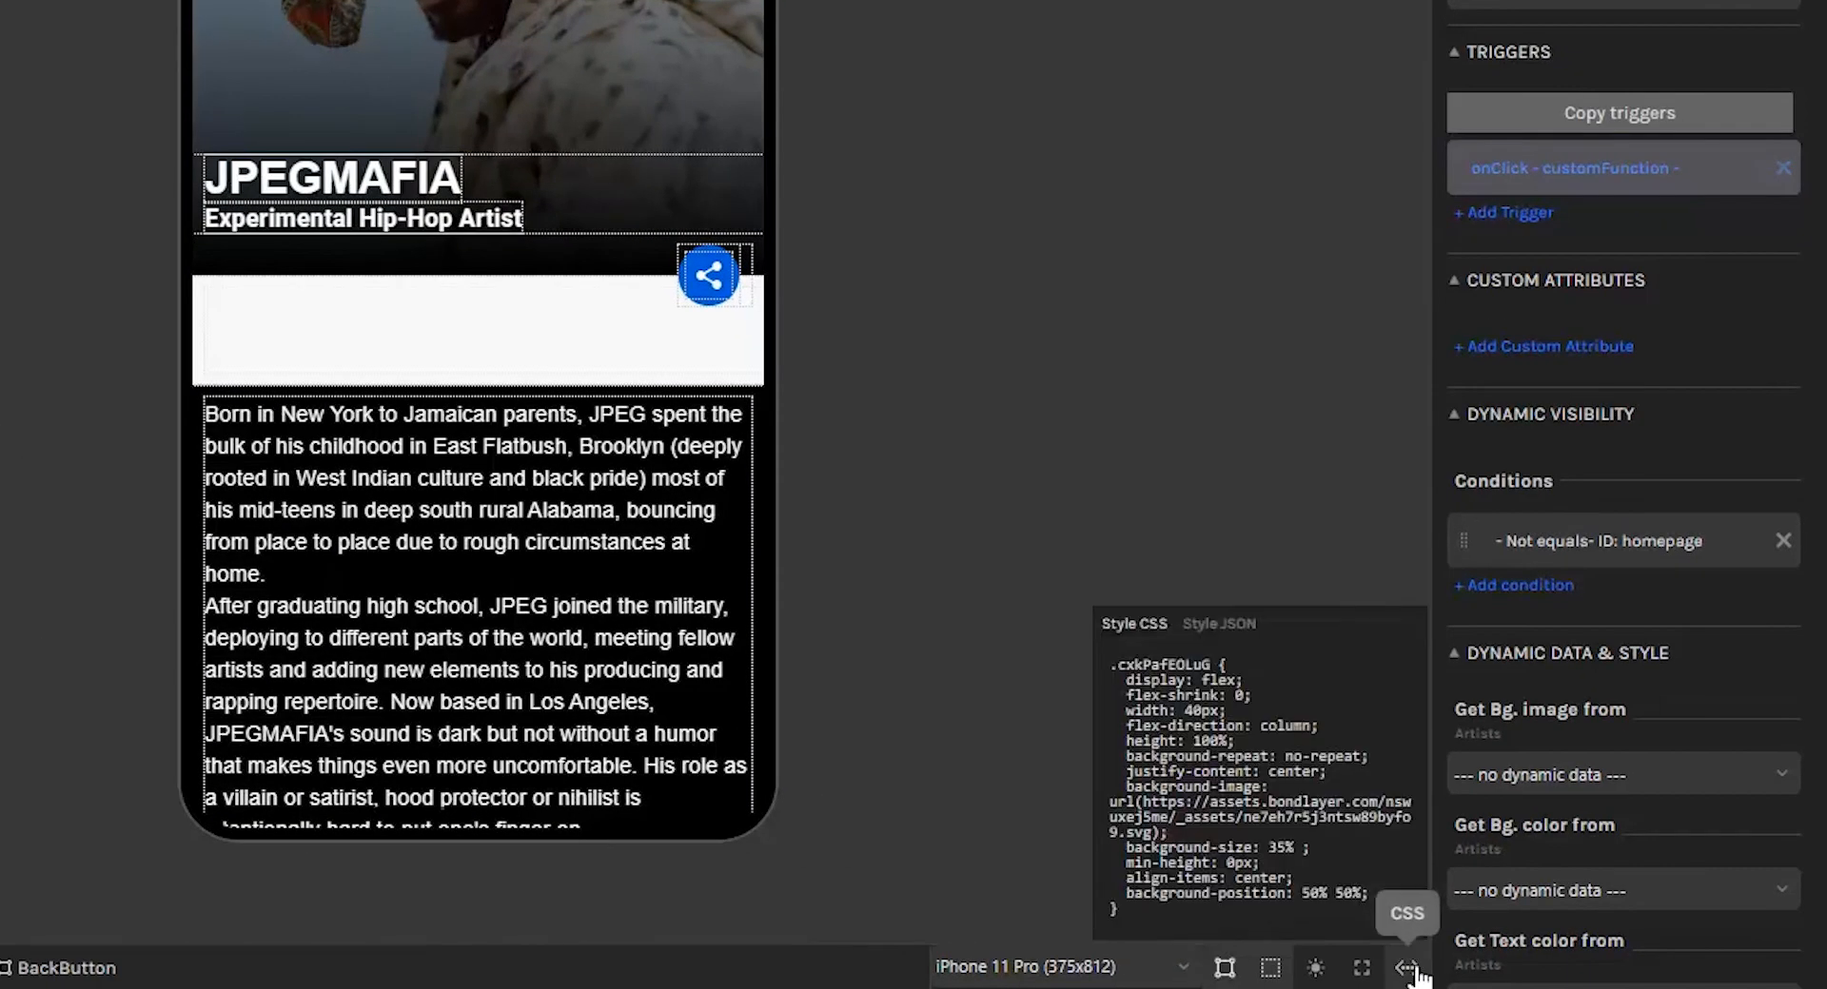
{"action": "left_click_drag", "start_coordinate": [1118, 664], "coordinate": [1219, 665]}
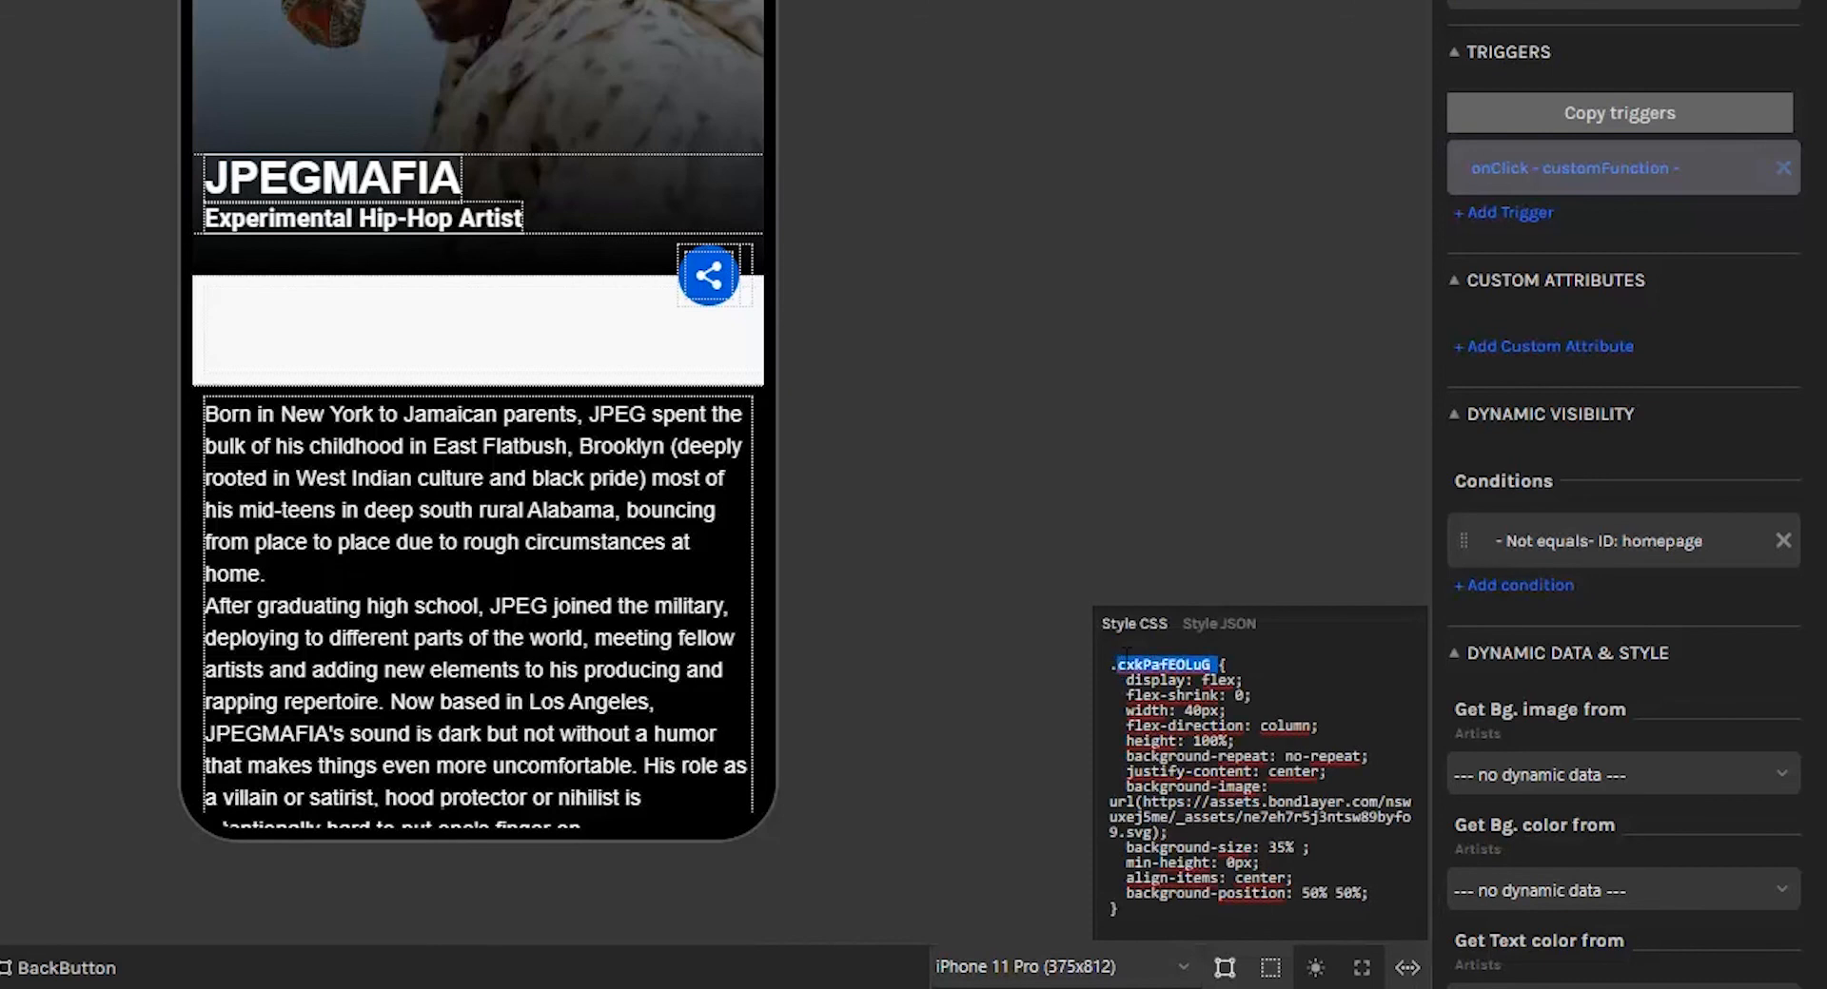
{"action": "left_click", "coordinate": [1236, 627]}
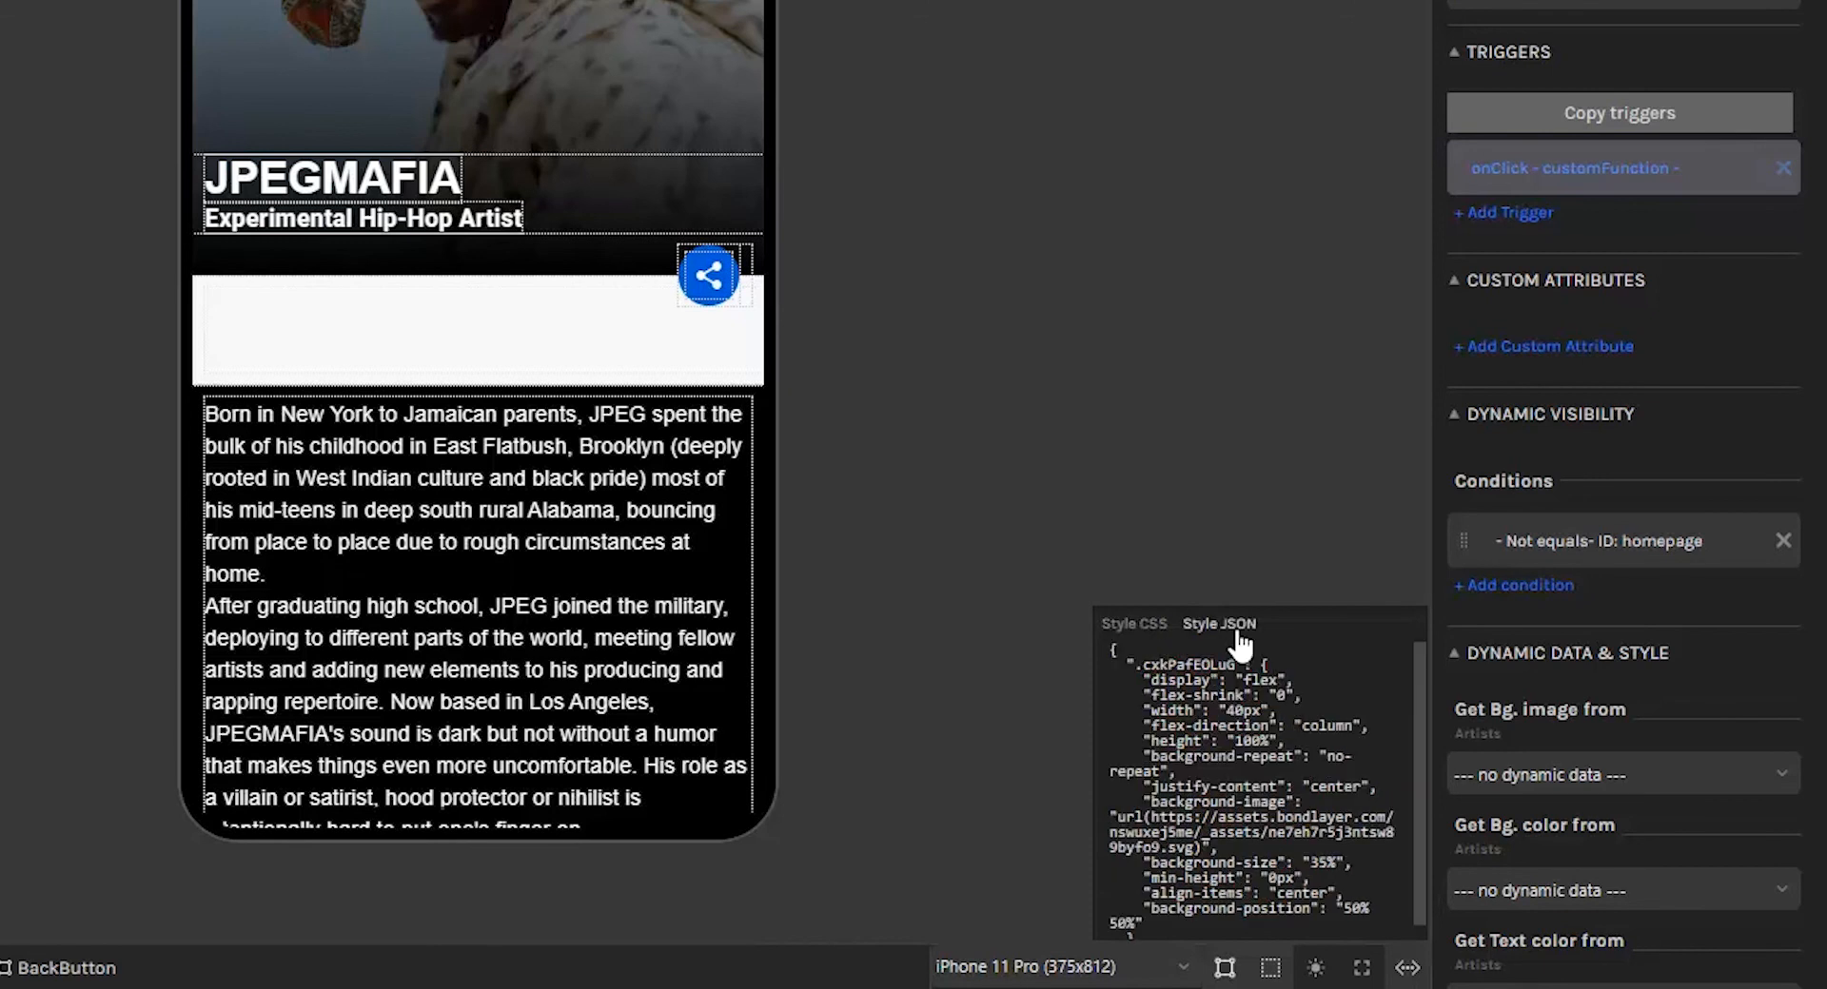
{"action": "left_click_drag", "start_coordinate": [1111, 651], "coordinate": [1317, 928]}
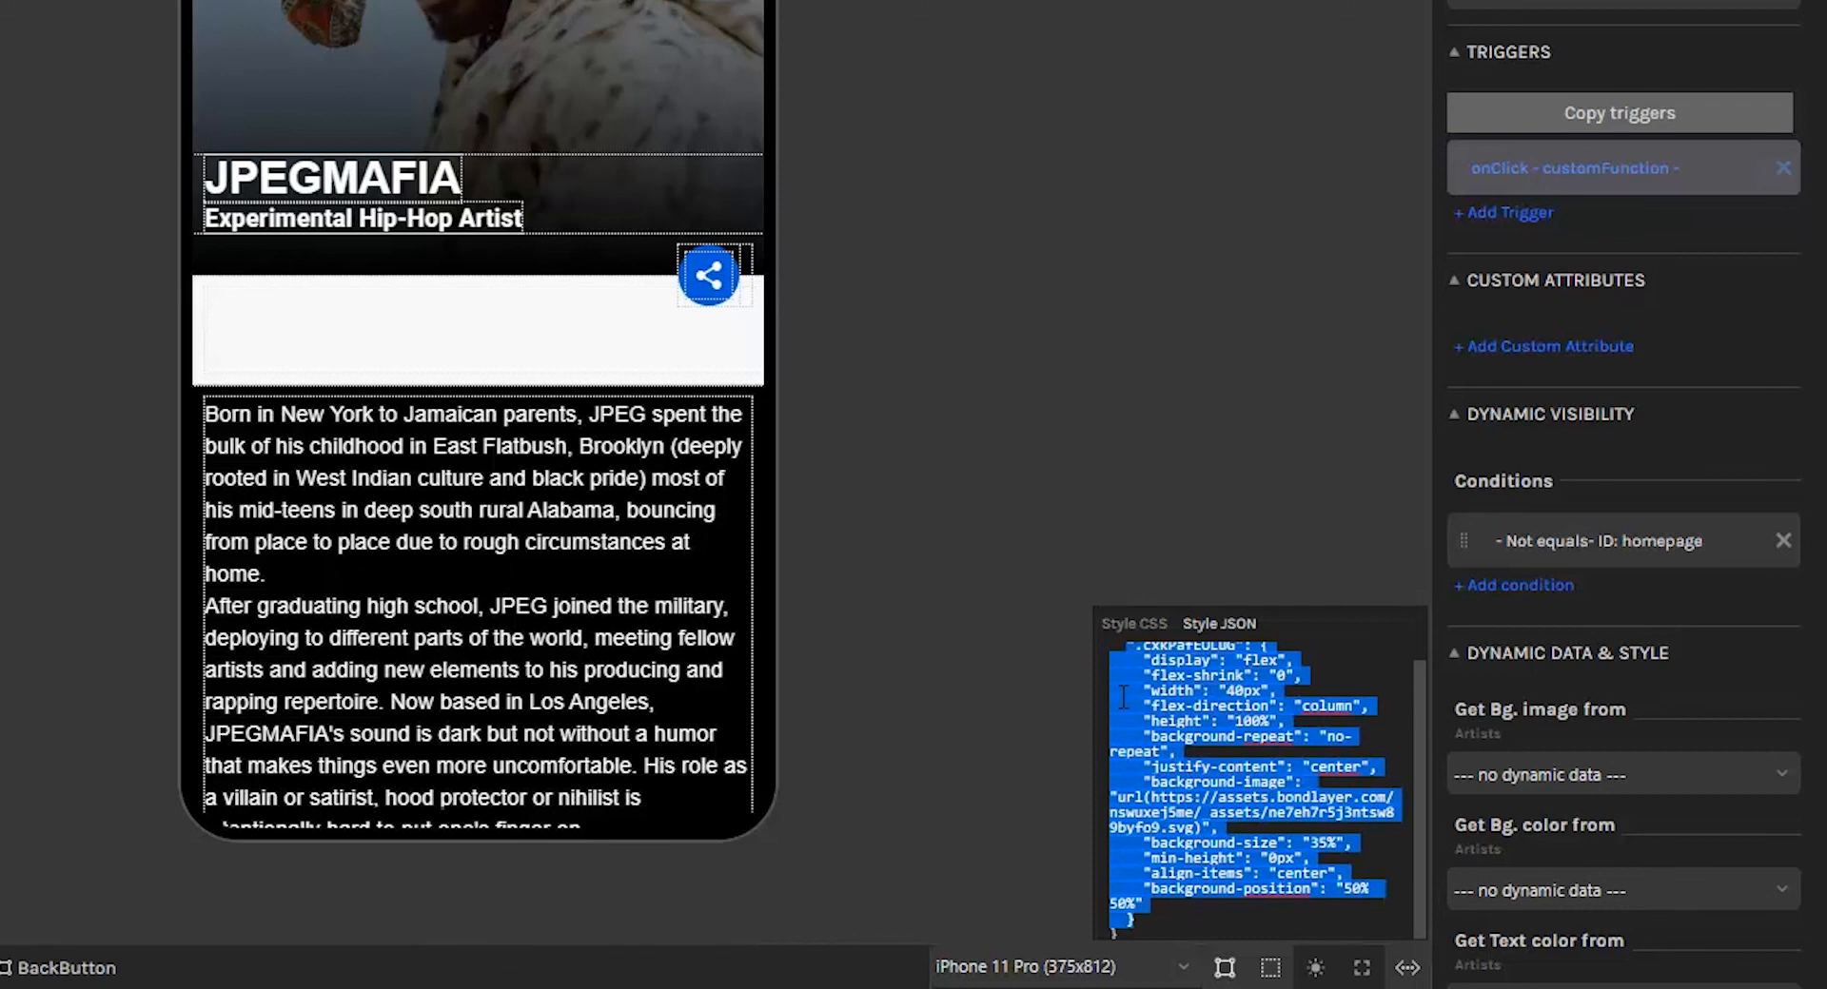
- Inspect the style JSON of the headline, subtitle, share button and body paragraph, and switch the paragraph's style code to CSS
{"action": "left_click", "coordinate": [421, 190]}
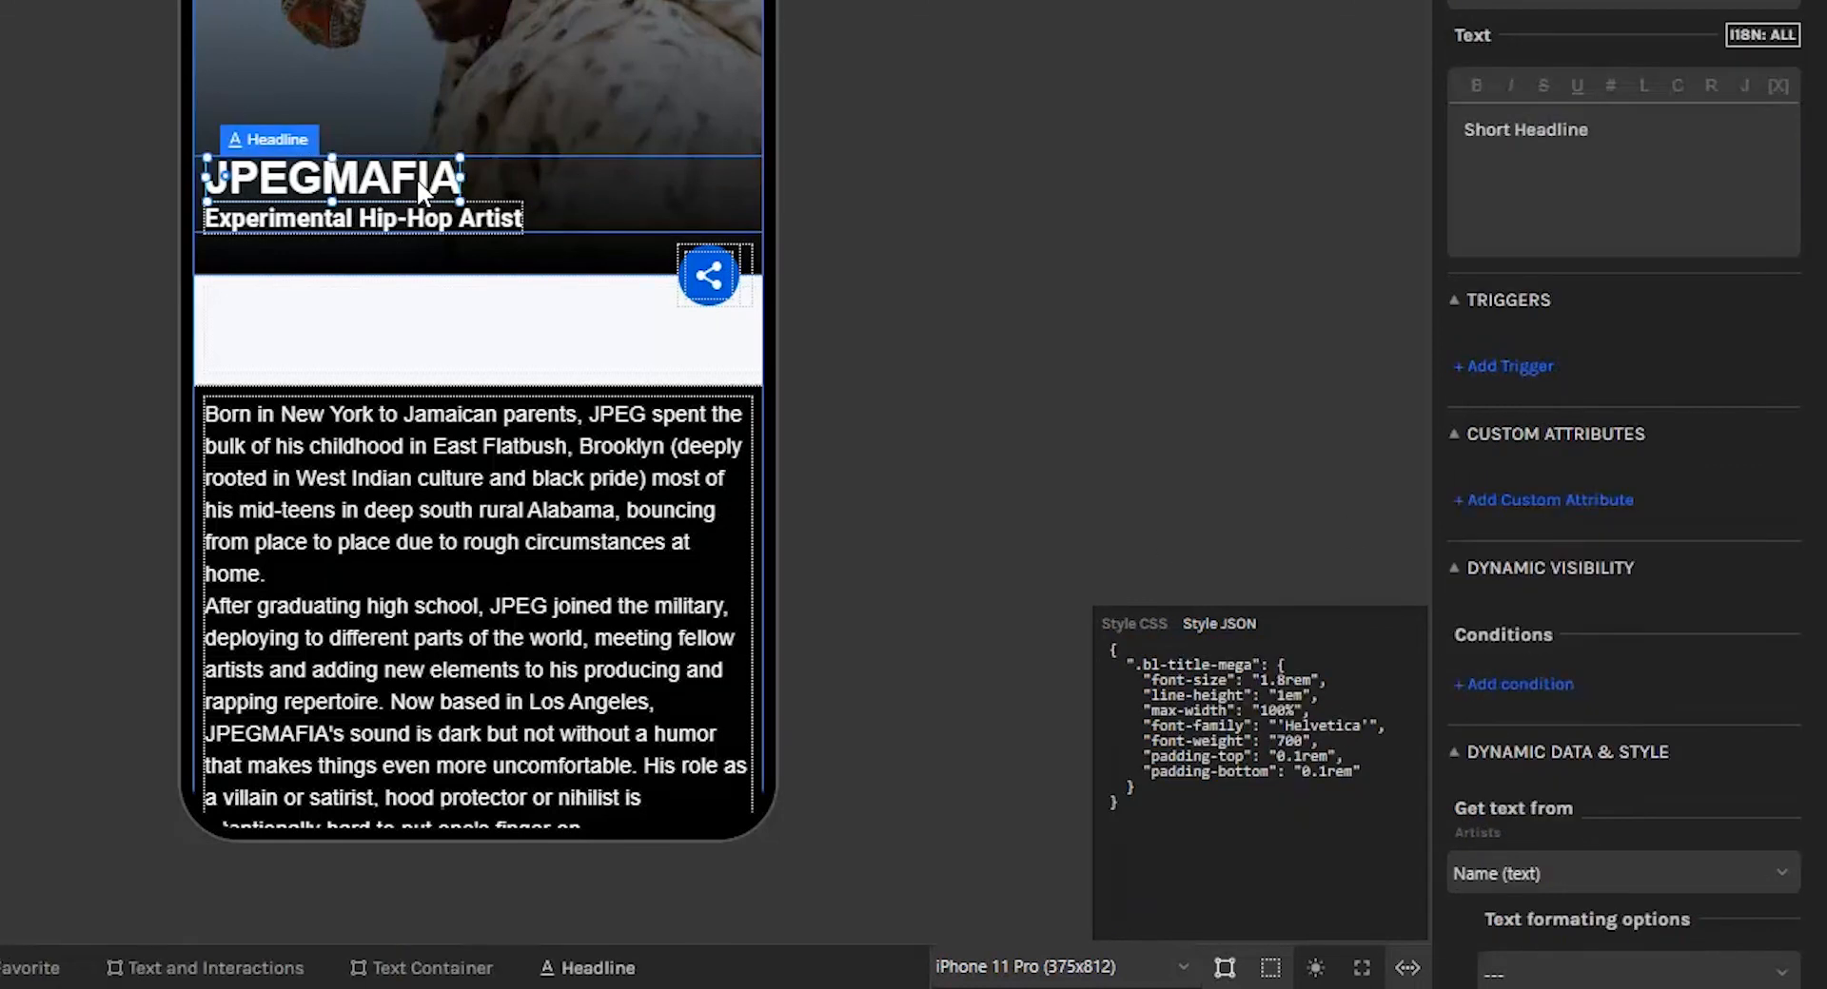
{"action": "left_click", "coordinate": [485, 213]}
{"action": "left_click", "coordinate": [699, 284]}
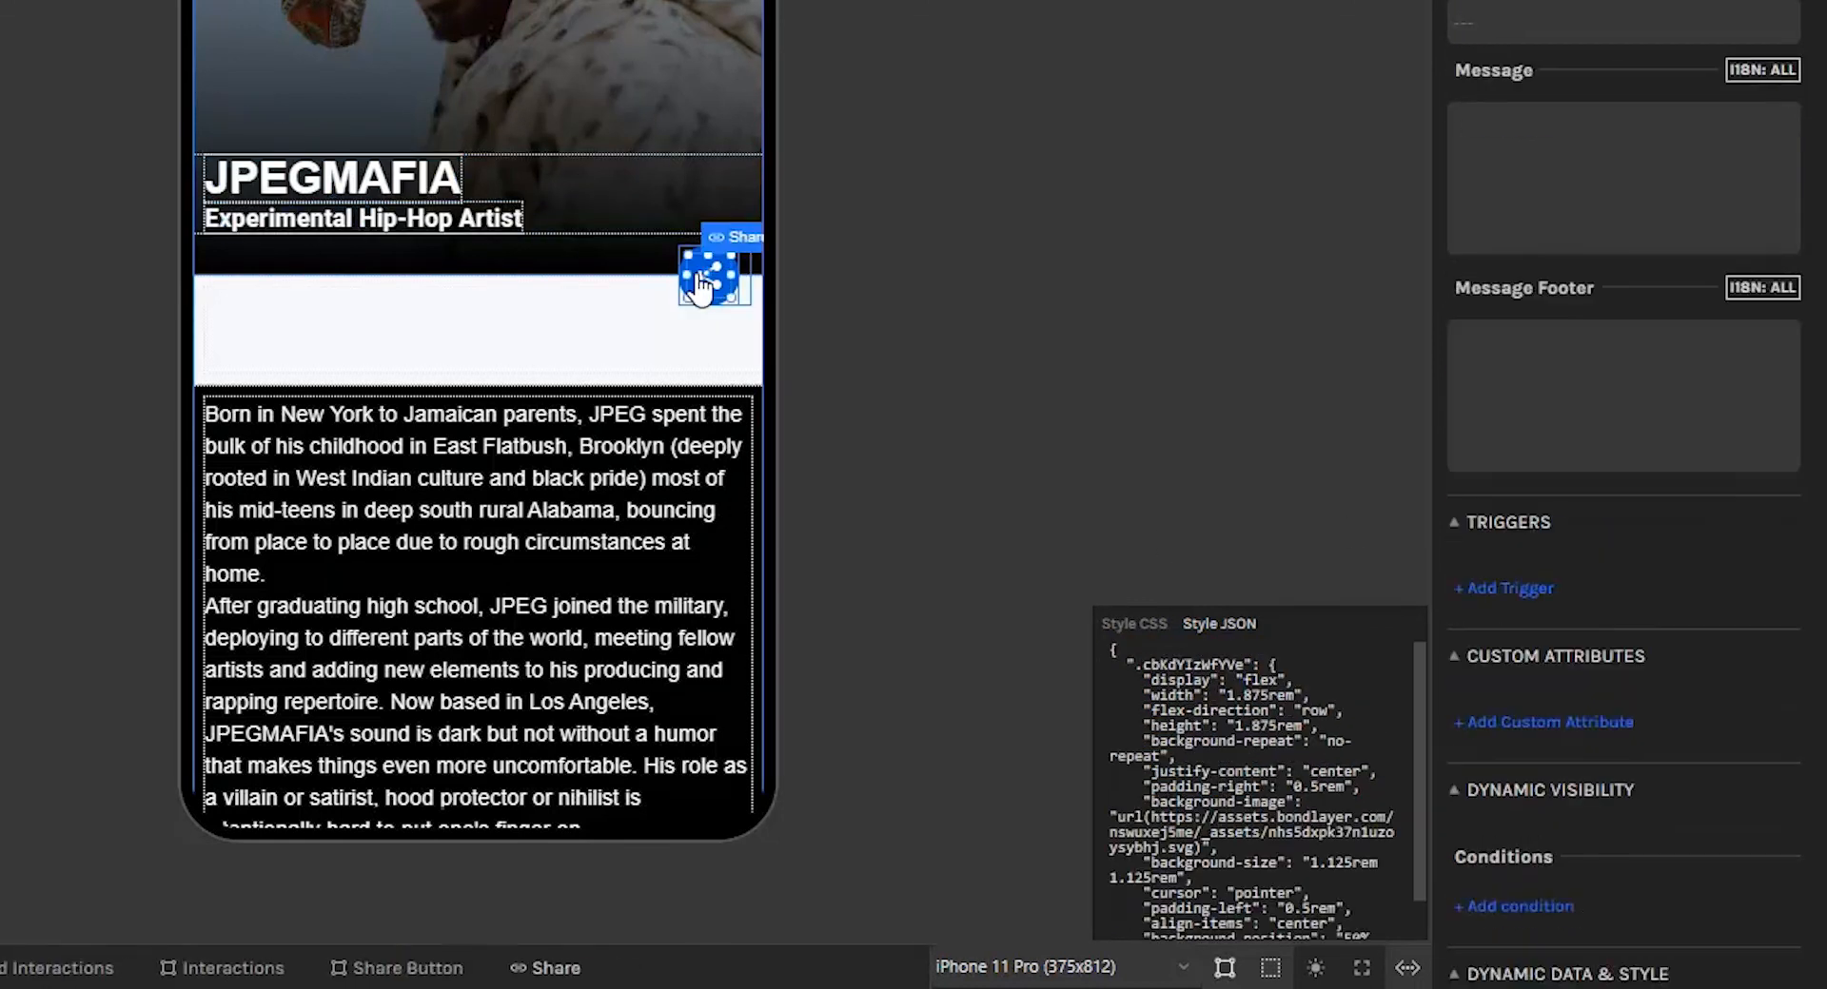
{"action": "left_click", "coordinate": [568, 439]}
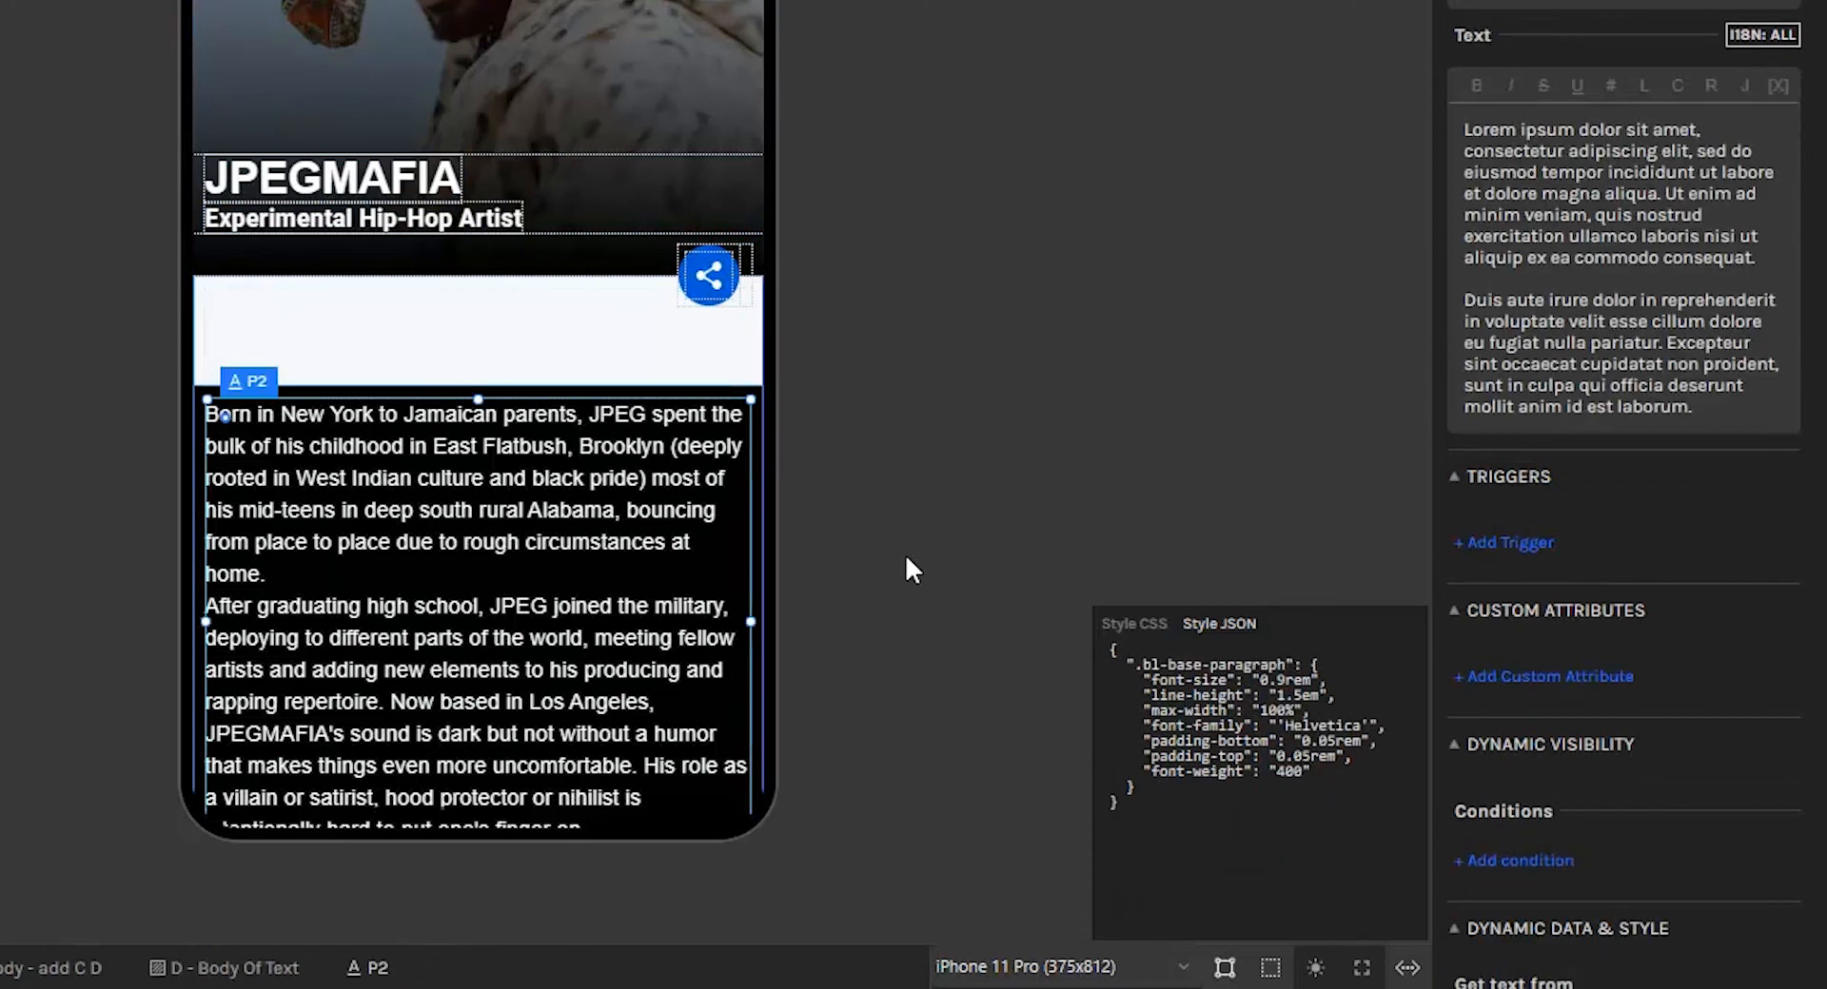
{"action": "left_click", "coordinate": [1134, 624]}
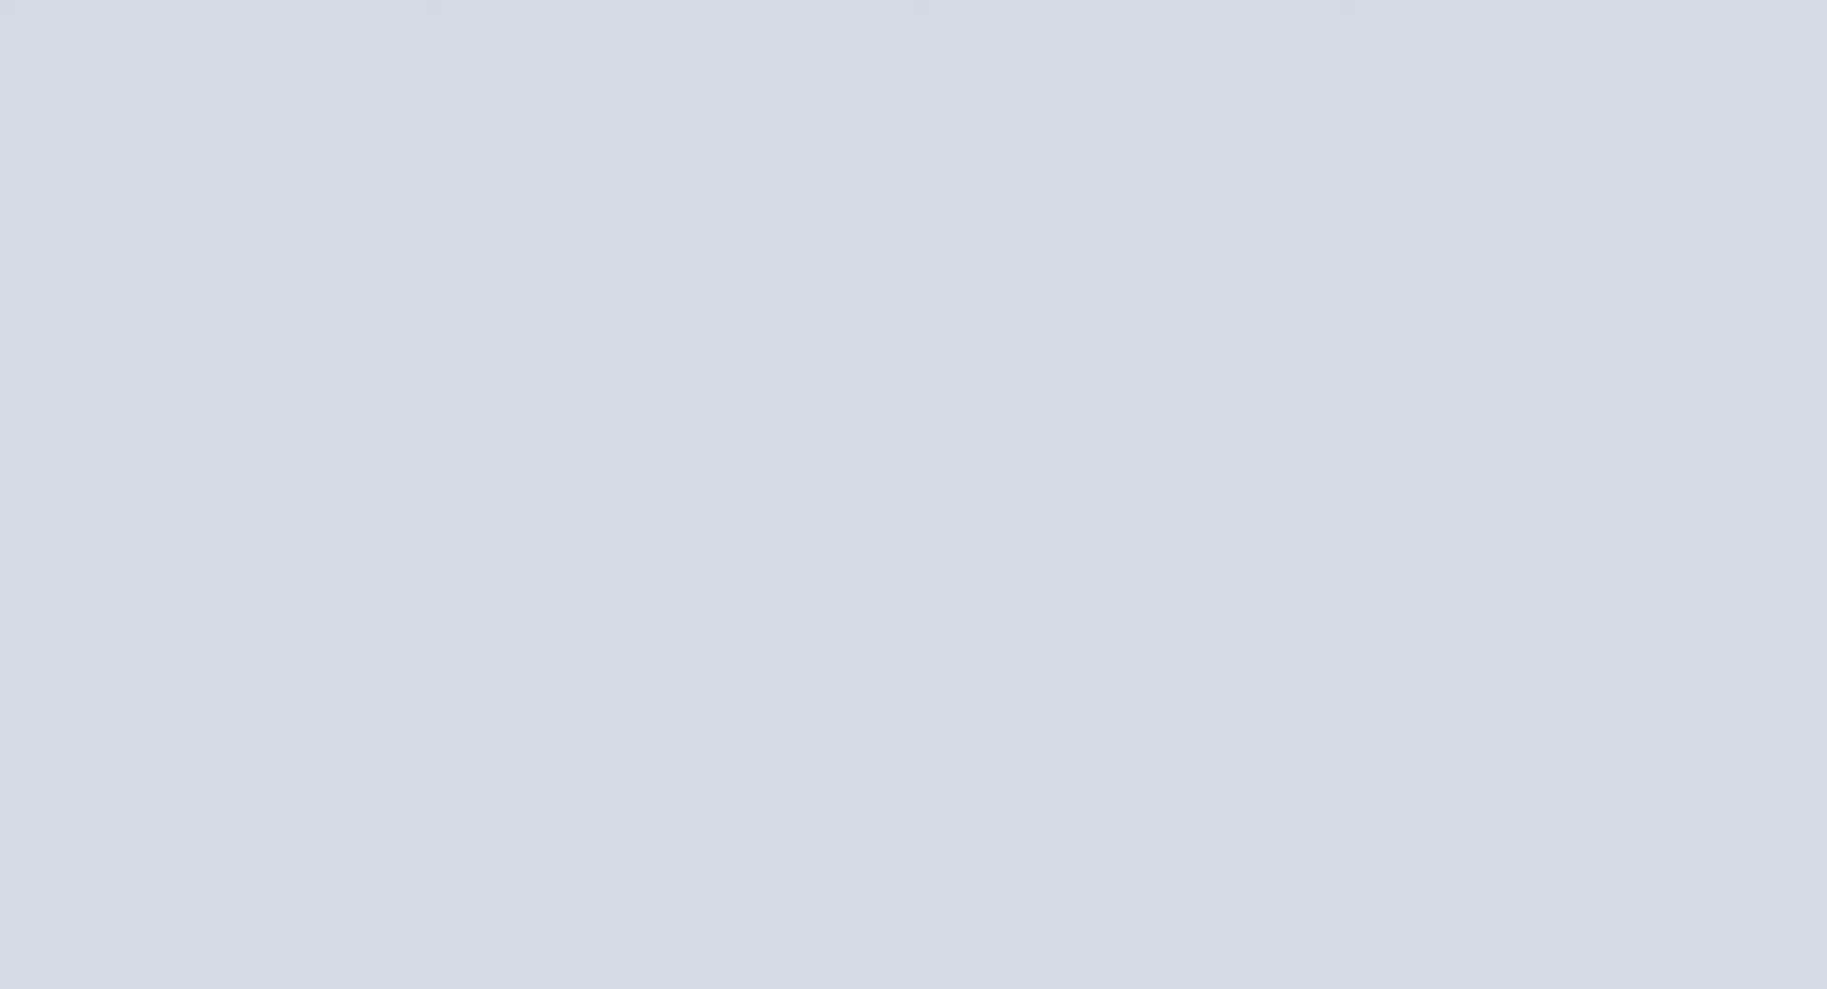